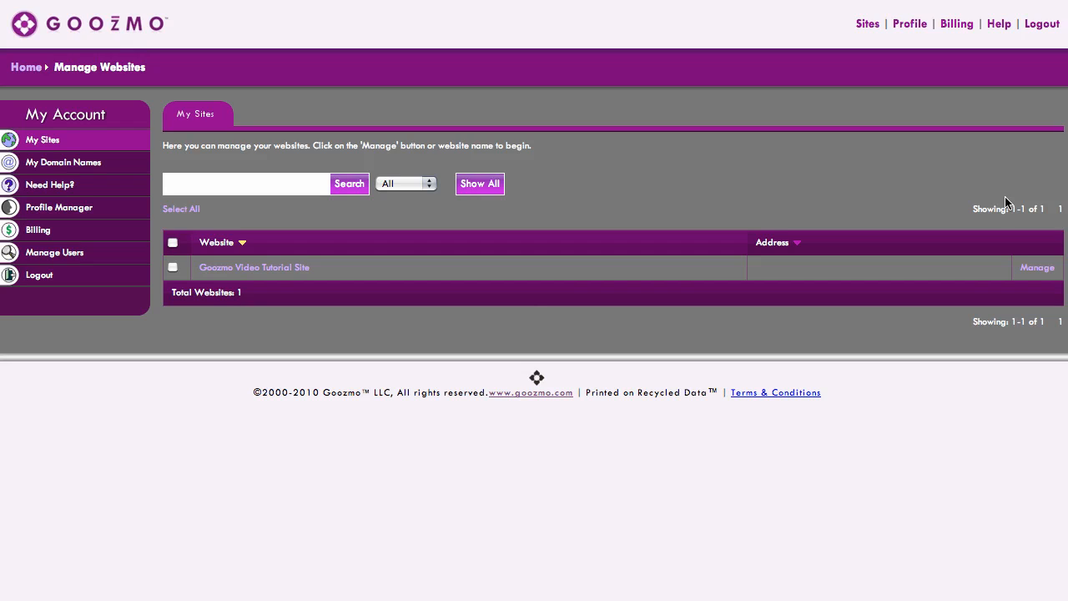
# - Create a new catalog for the Goozmo Video Tutorial Site named Our Shop with address ourshop, adding it for editing
pyautogui.click(1037, 269)
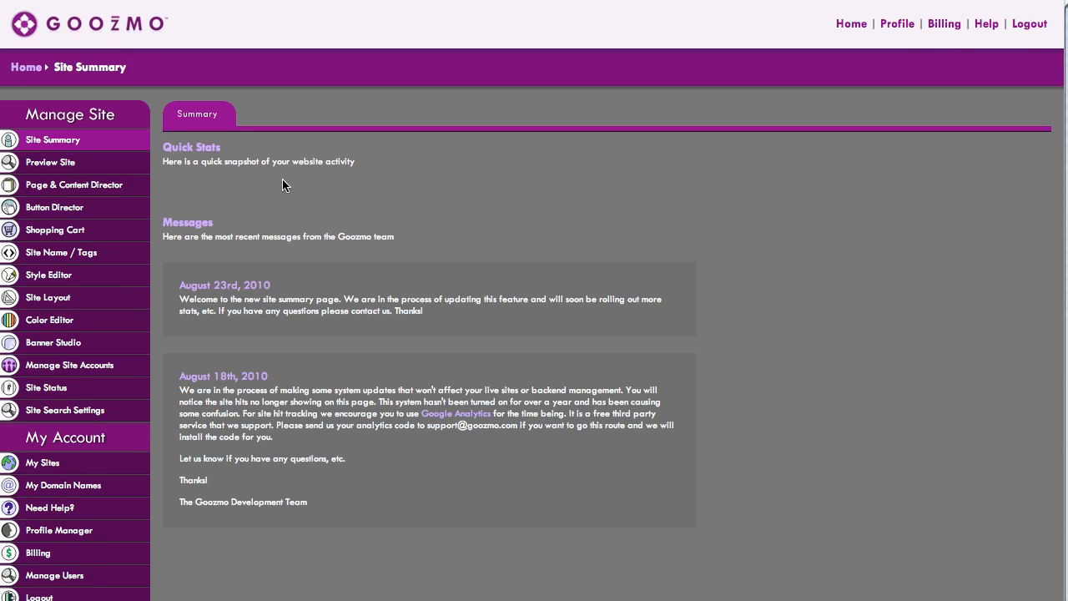
pyautogui.click(143, 186)
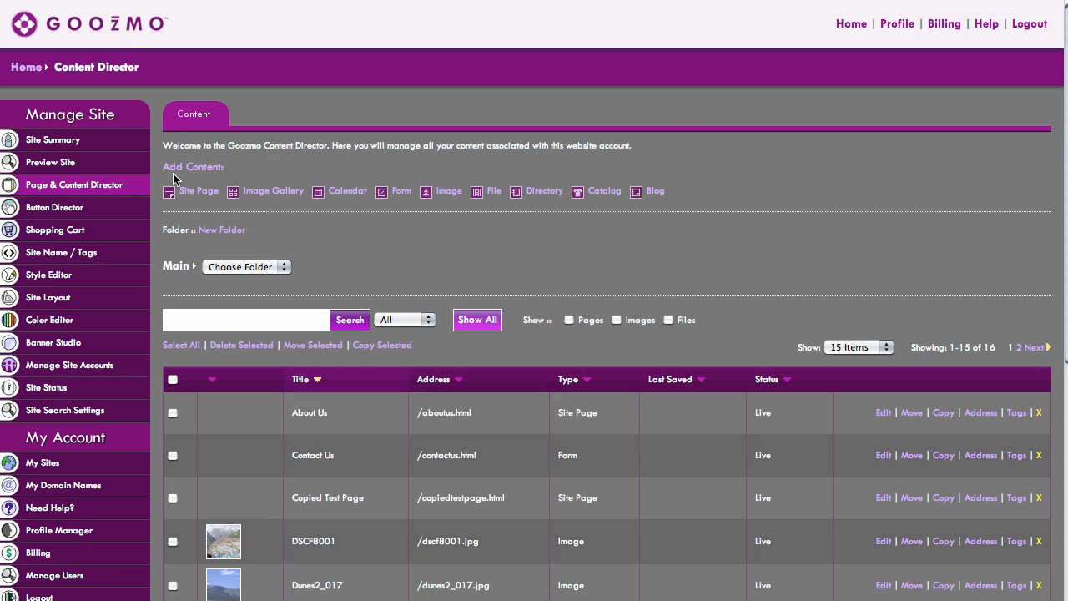
pyautogui.click(604, 193)
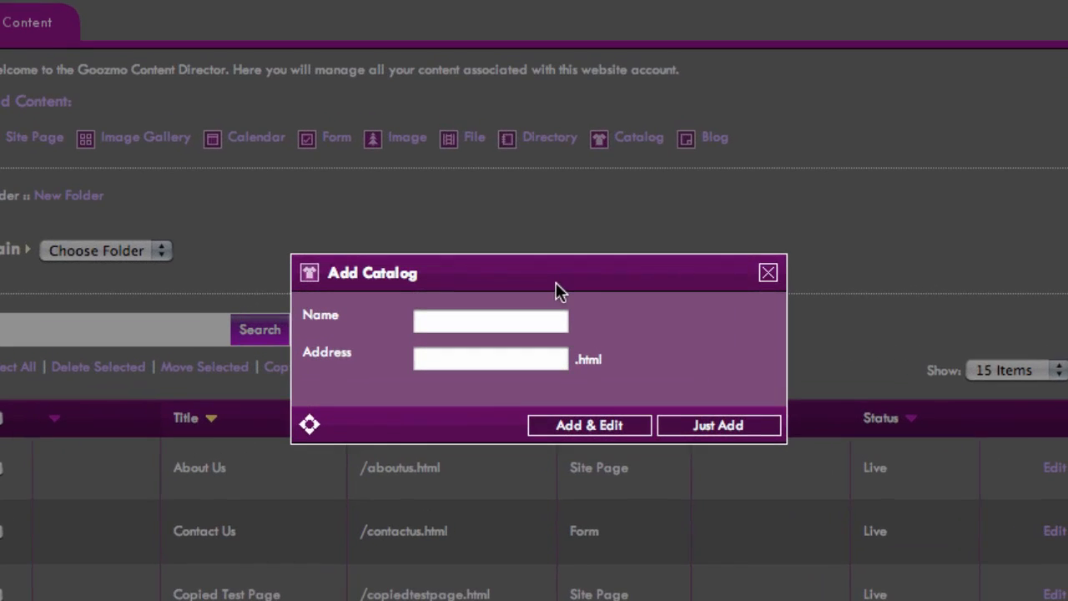
pyautogui.click(532, 320)
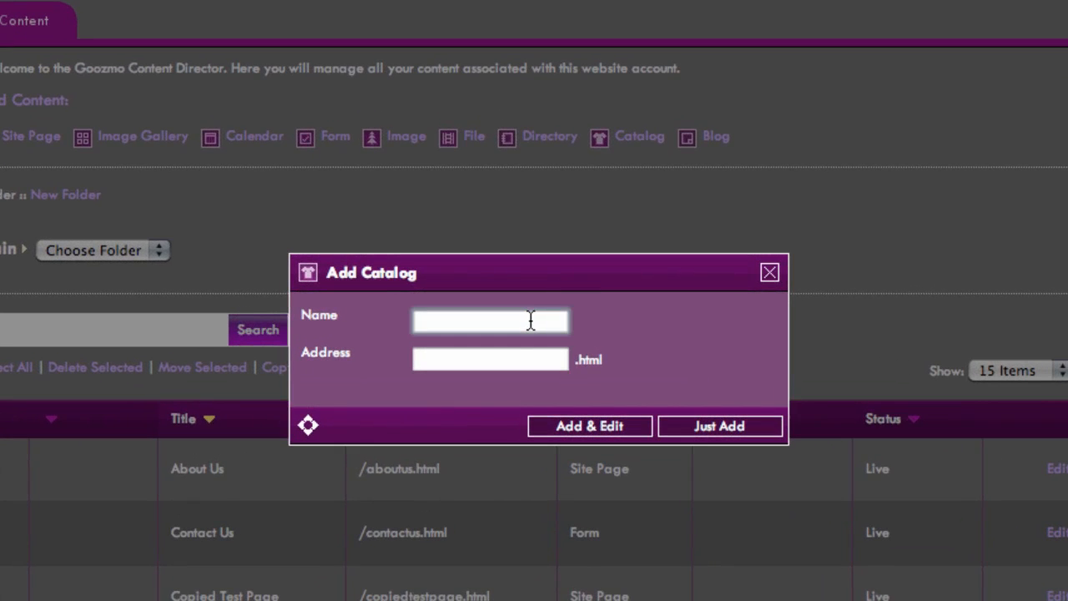
pyautogui.write('Our Shop')
pyautogui.press('Tab')
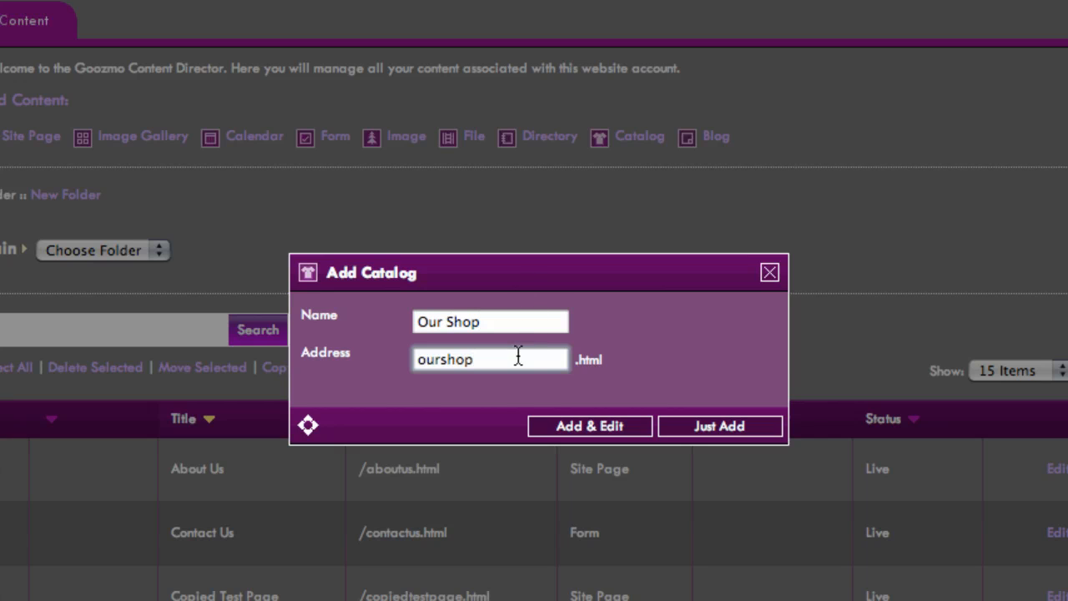
pyautogui.click(711, 355)
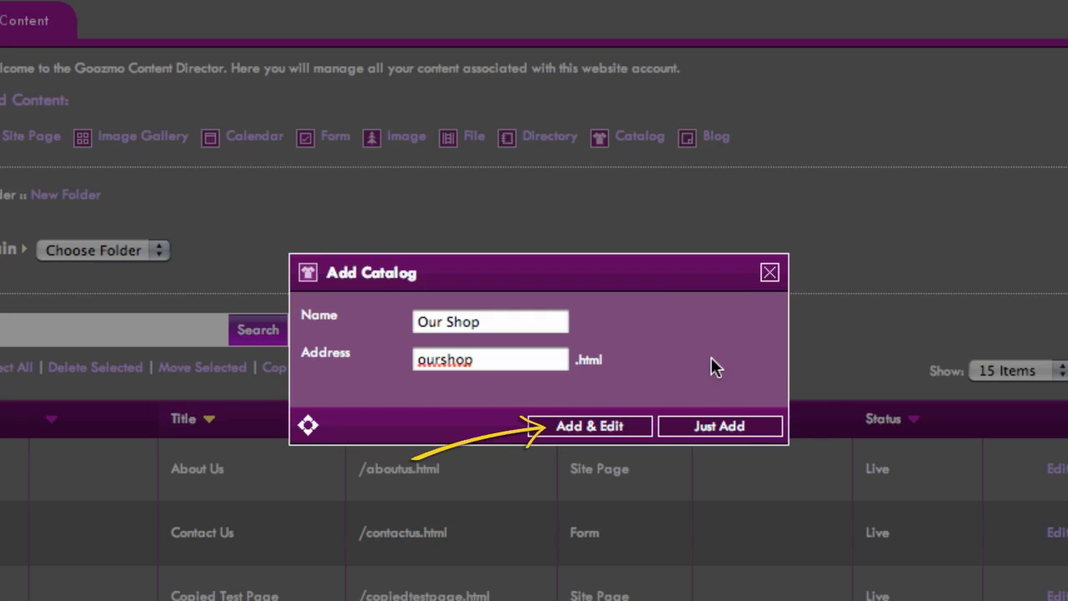
pyautogui.click(601, 430)
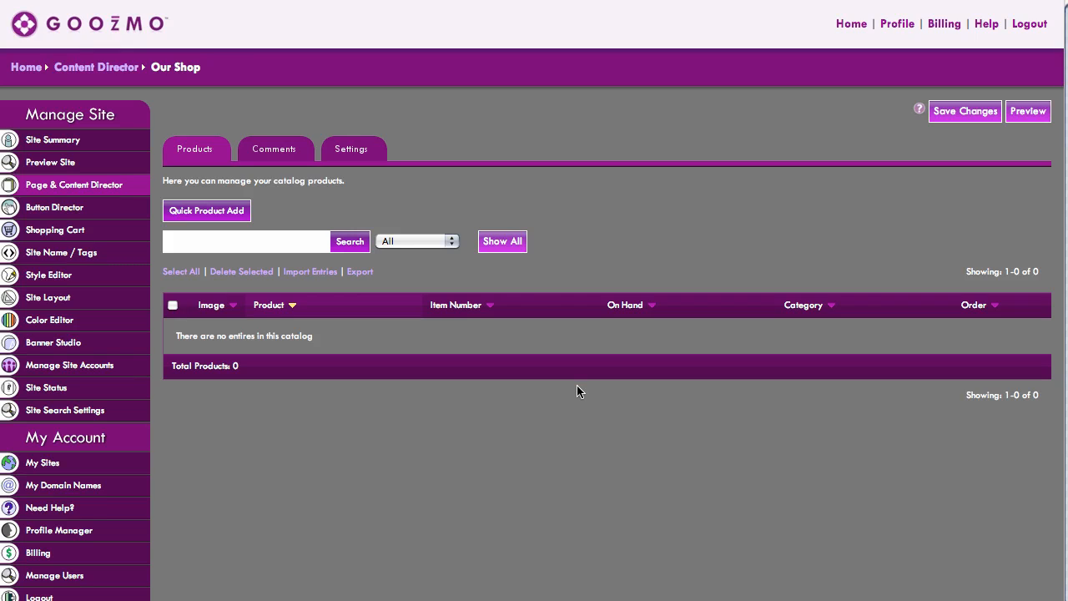
# - Start a quick product add titled T-Shirt with item number 984546
pyautogui.click(207, 212)
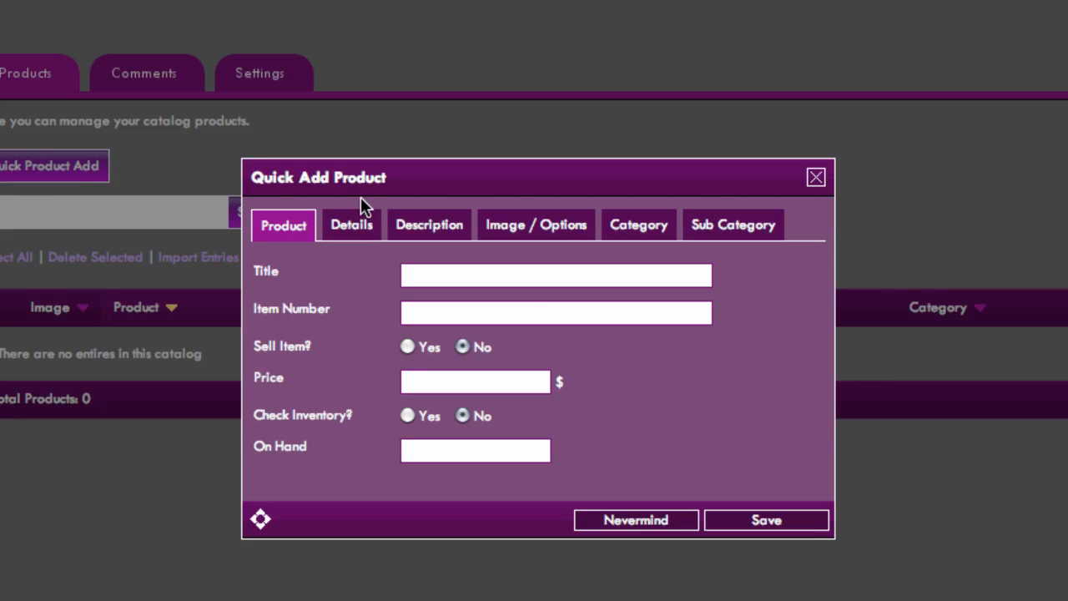
pyautogui.click(427, 281)
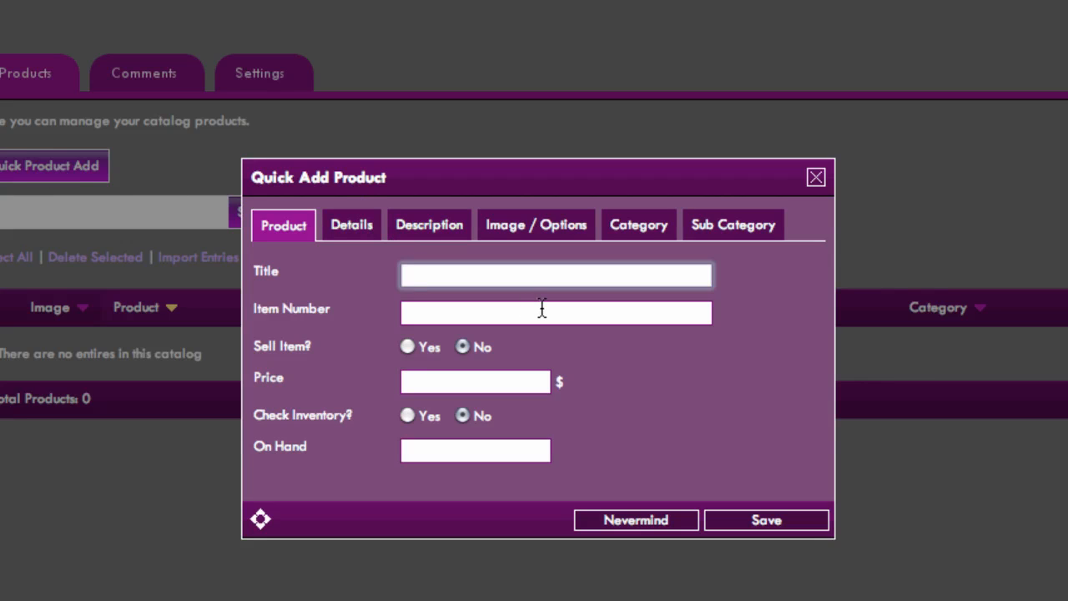
pyautogui.write('T-Shirt')
pyautogui.click(587, 318)
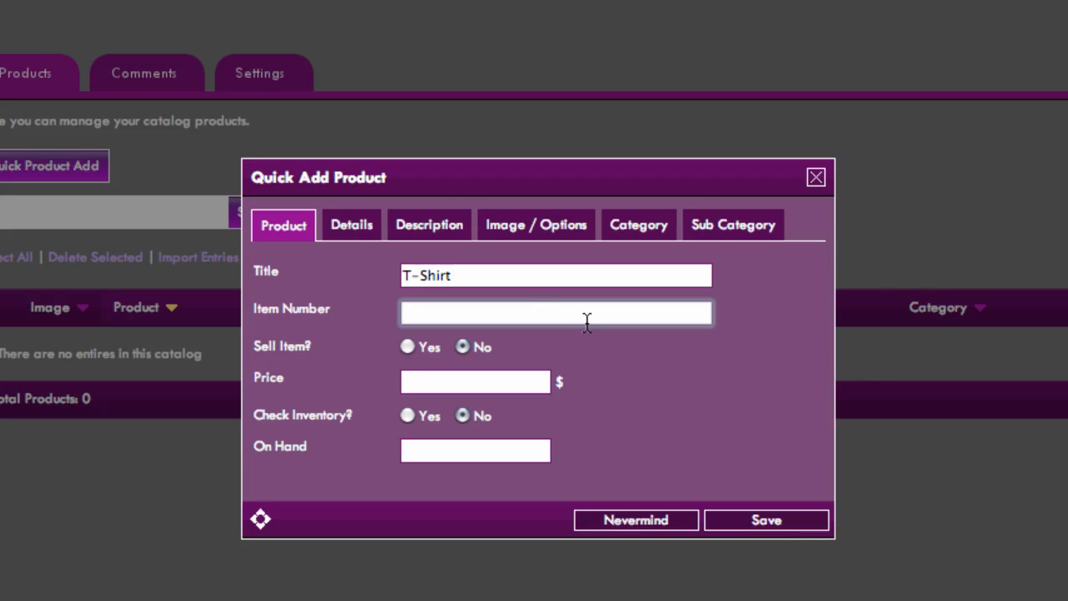
pyautogui.write('984546')
pyautogui.click(651, 341)
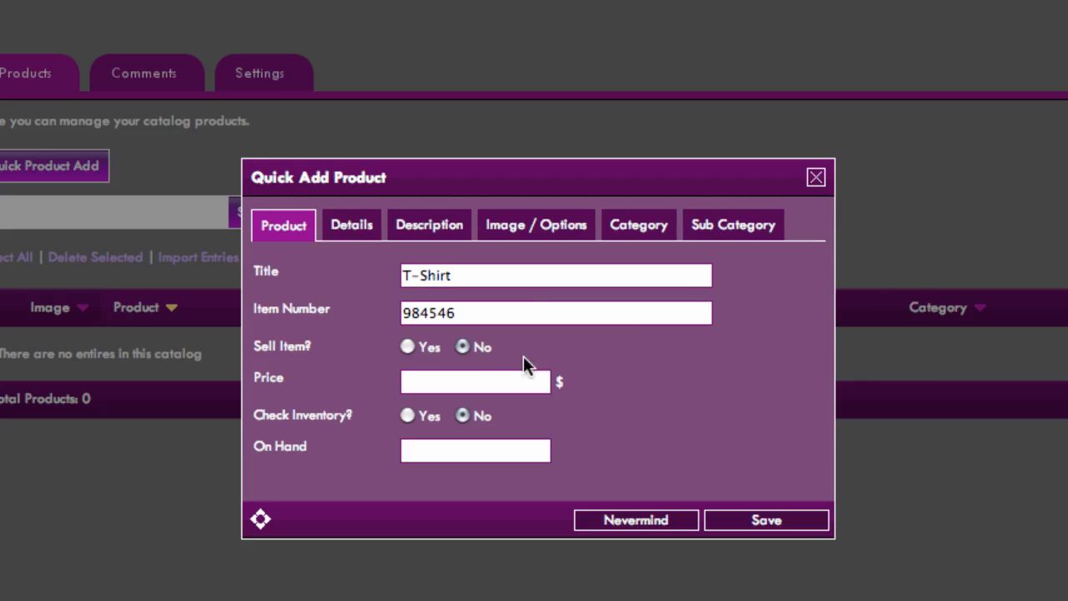
# - Set the T-Shirt to be sold at a price of 10.00 $, with inventory checking on and 20 on hand
pyautogui.click(407, 347)
pyautogui.click(504, 381)
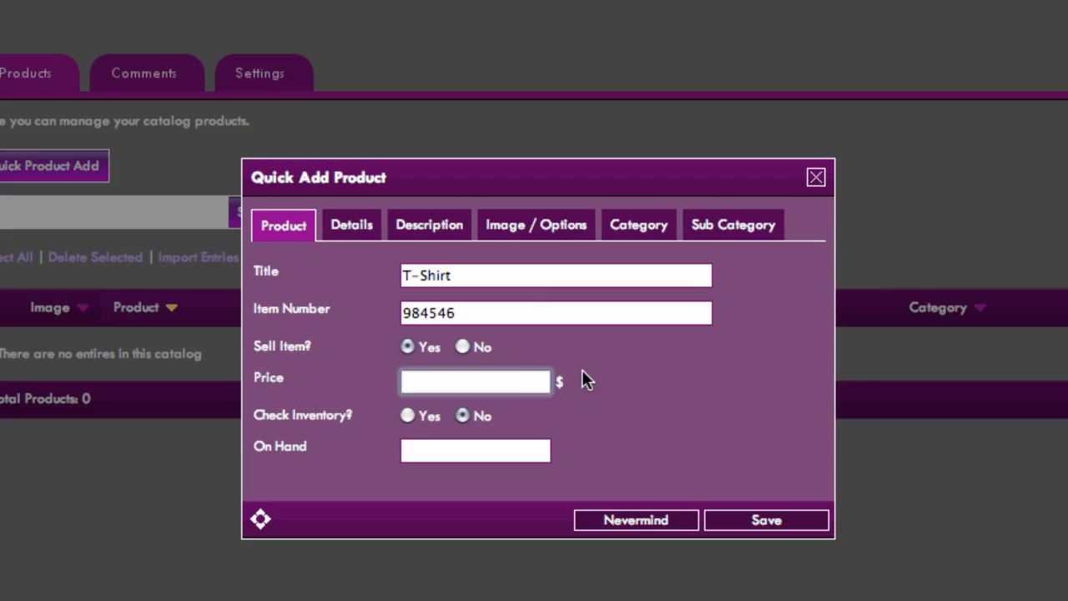
pyautogui.write('10.00')
pyautogui.click(620, 416)
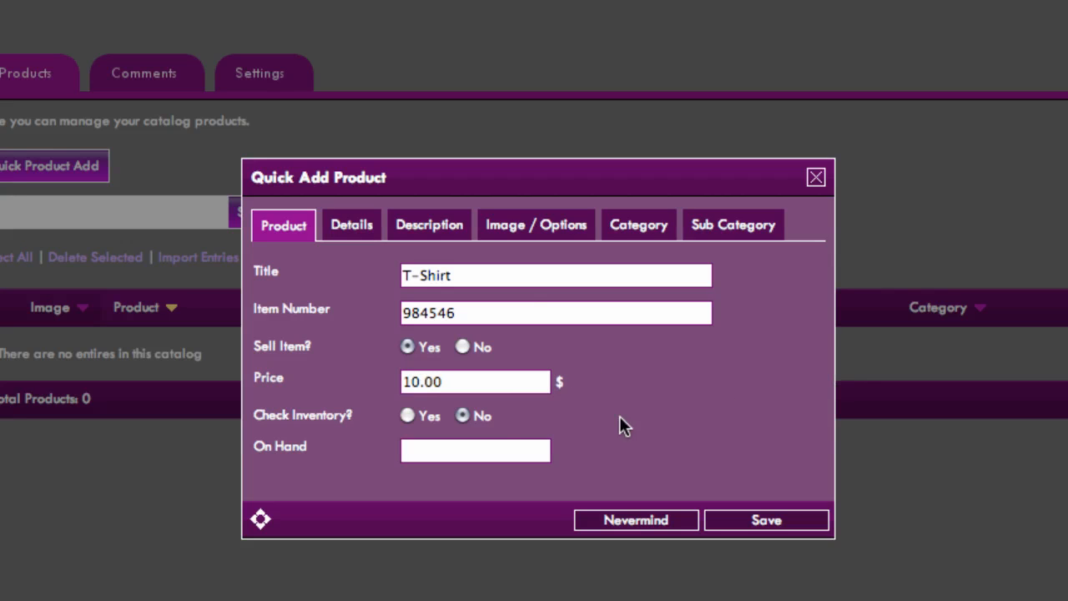
pyautogui.click(409, 417)
pyautogui.click(435, 451)
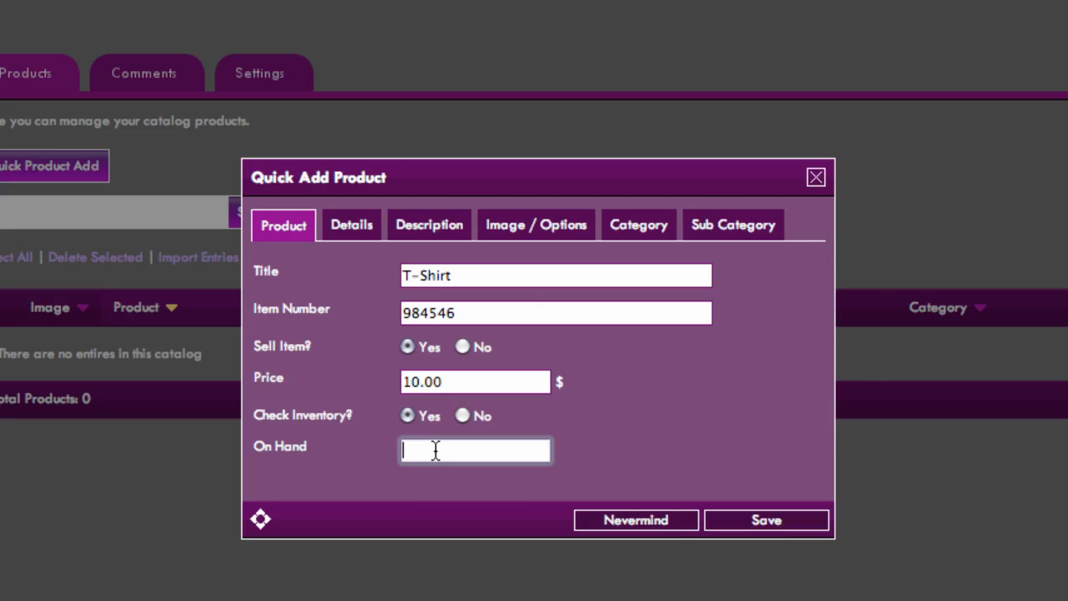
pyautogui.write('20')
pyautogui.click(652, 451)
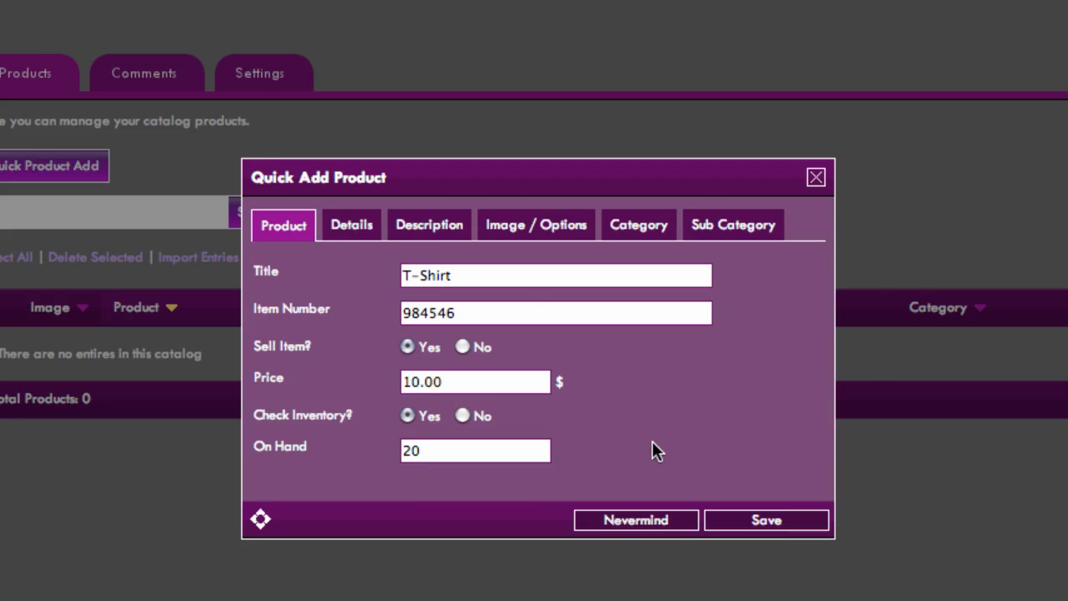
# - Set the product's color detail to Red
pyautogui.click(370, 234)
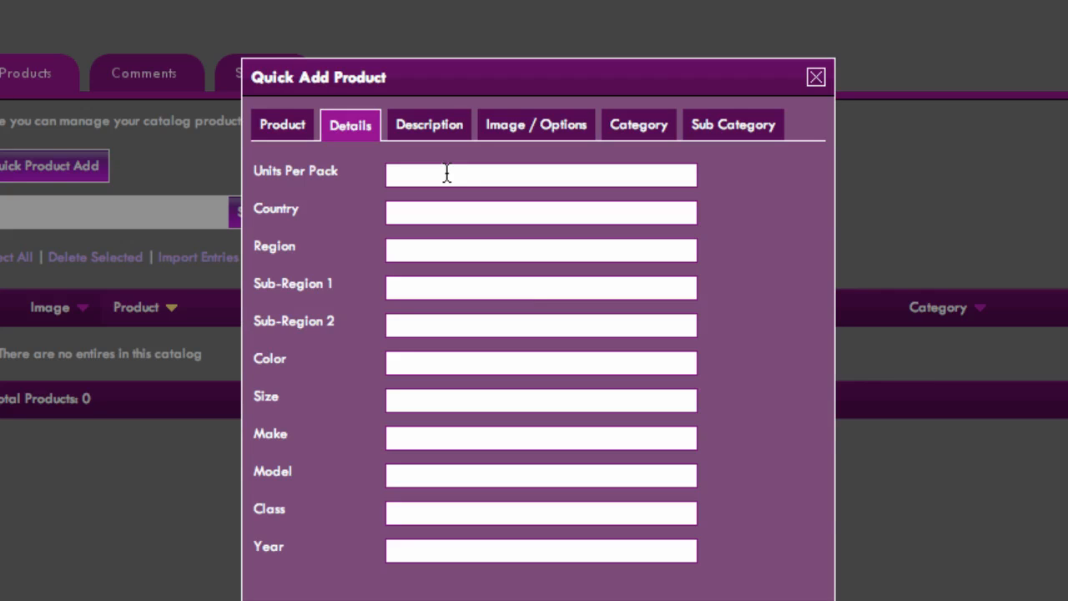
pyautogui.click(422, 367)
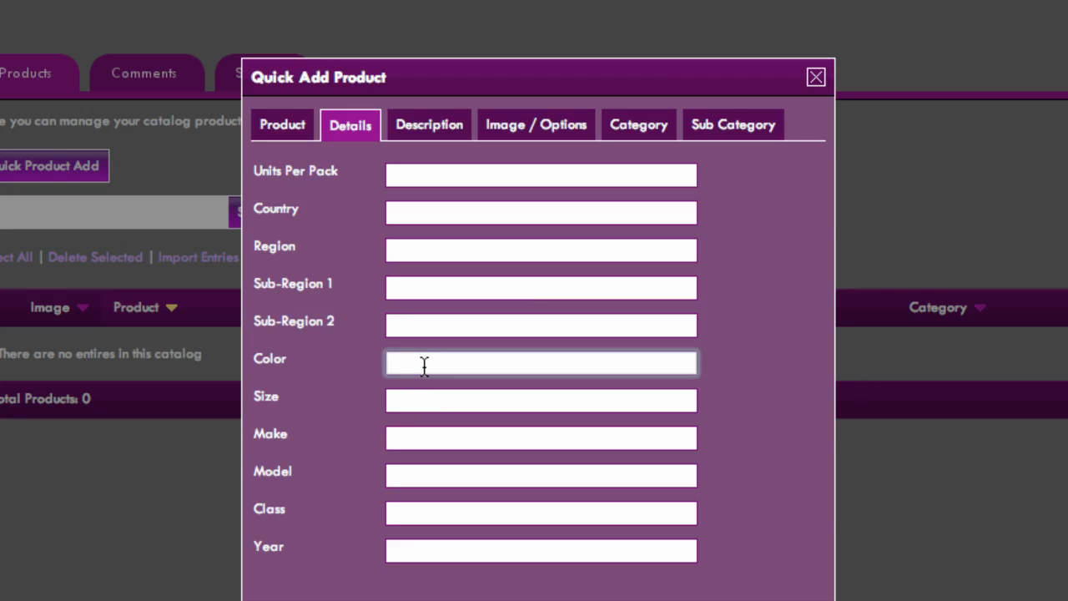
pyautogui.write('Red')
pyautogui.click(753, 429)
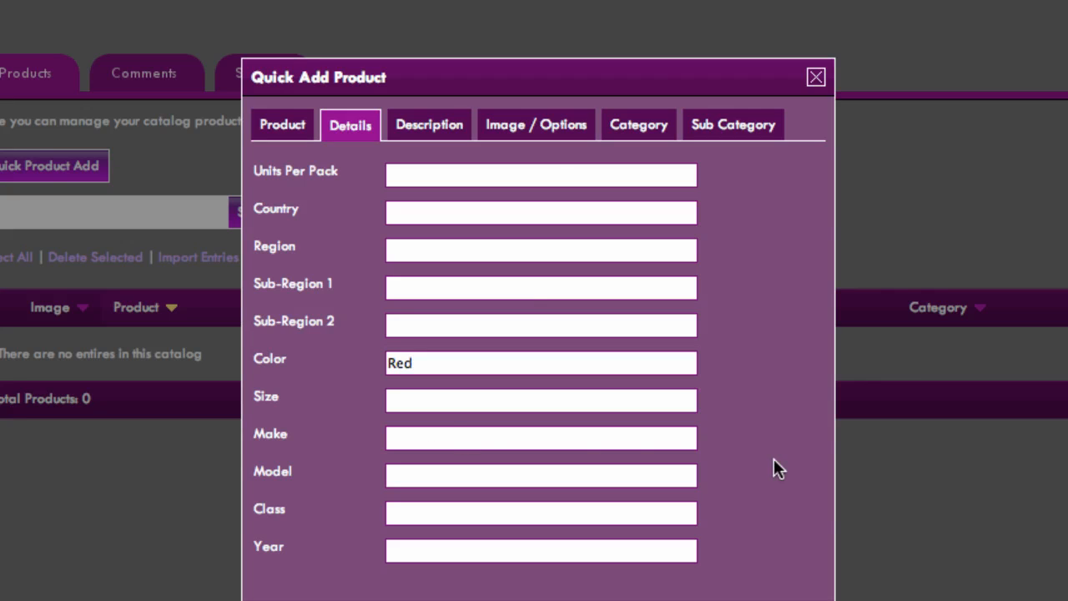
# - Write the product description "This T-Shirt product is really cool!"
pyautogui.click(418, 133)
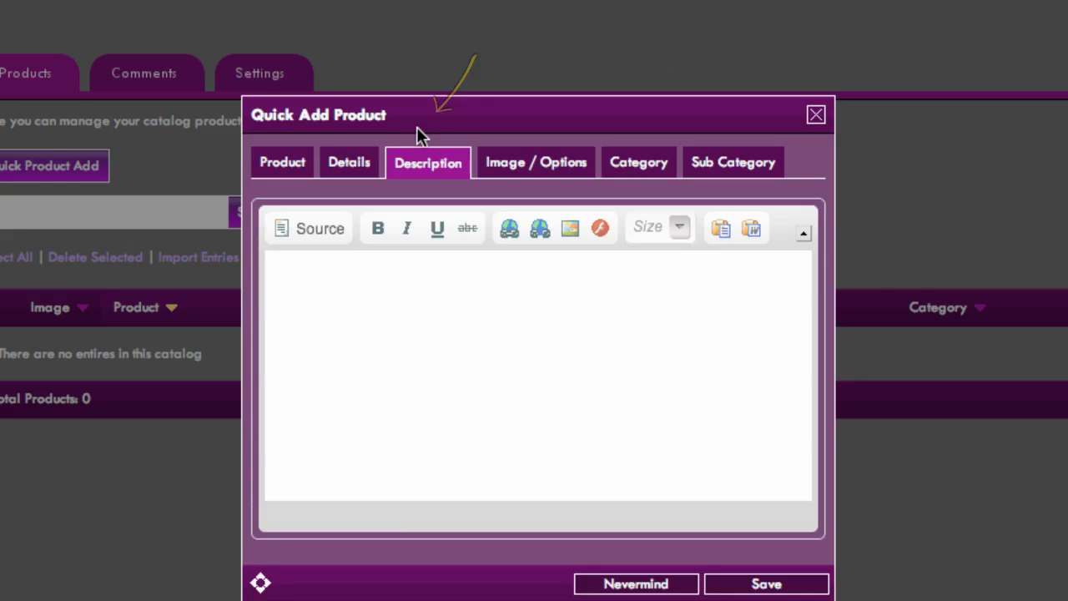
pyautogui.click(485, 410)
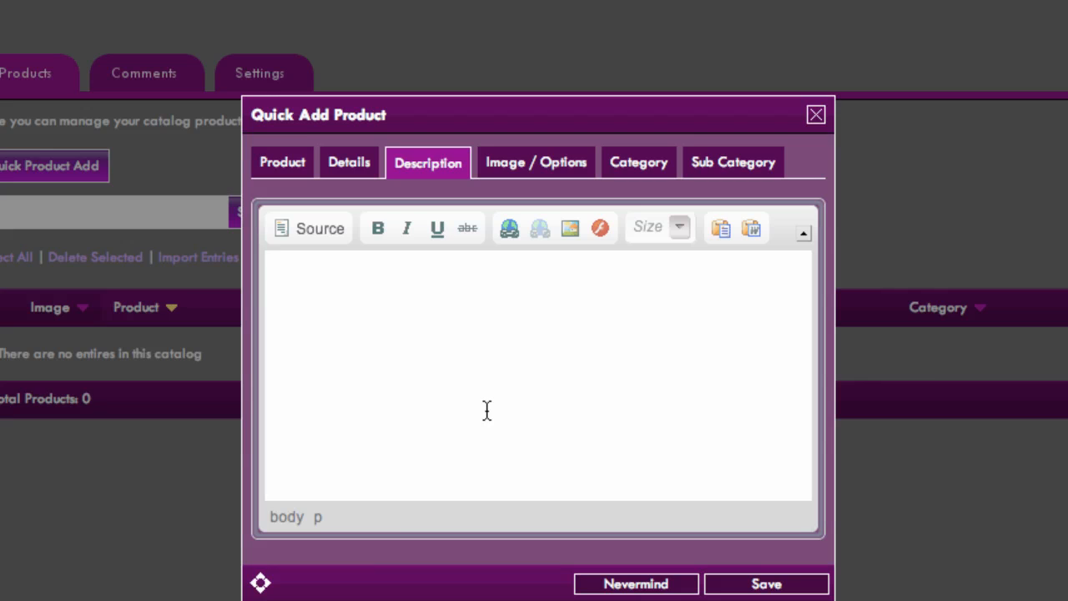
pyautogui.write('This T-Shir')
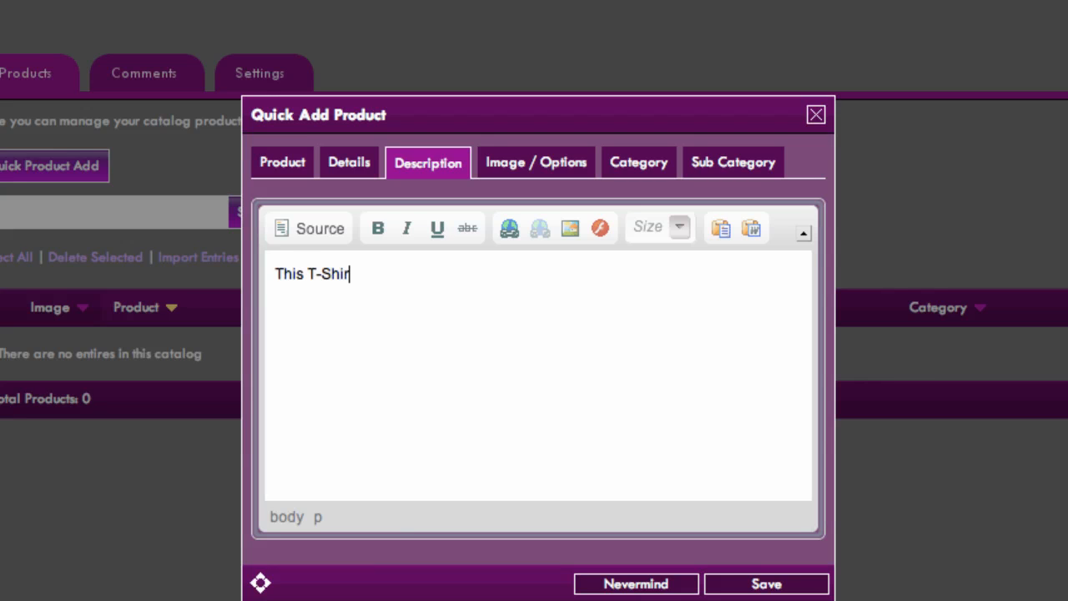
pyautogui.write('t product is really co')
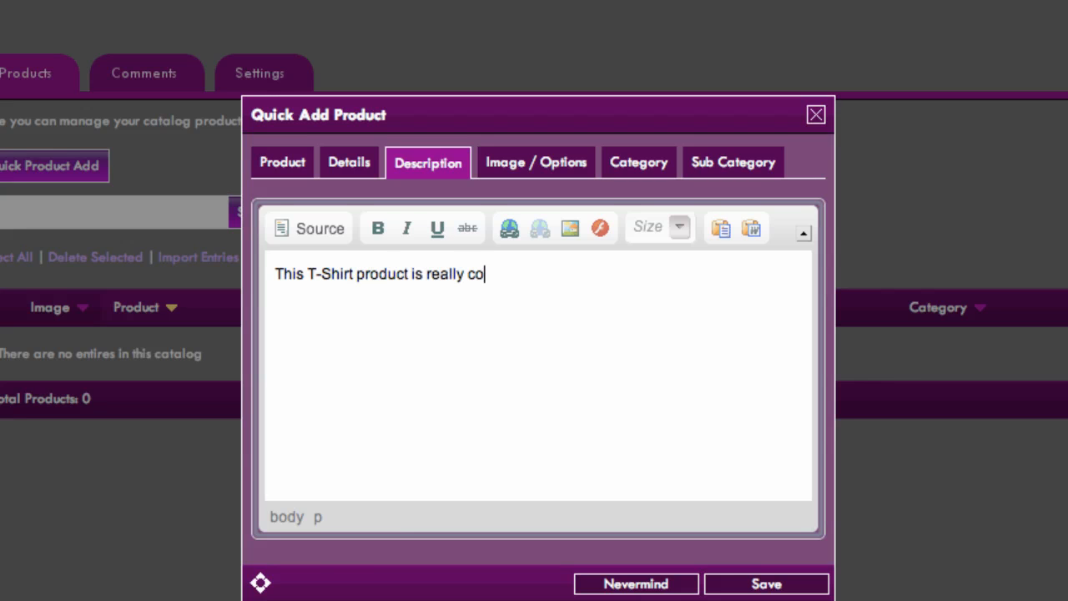
pyautogui.write('ol!')
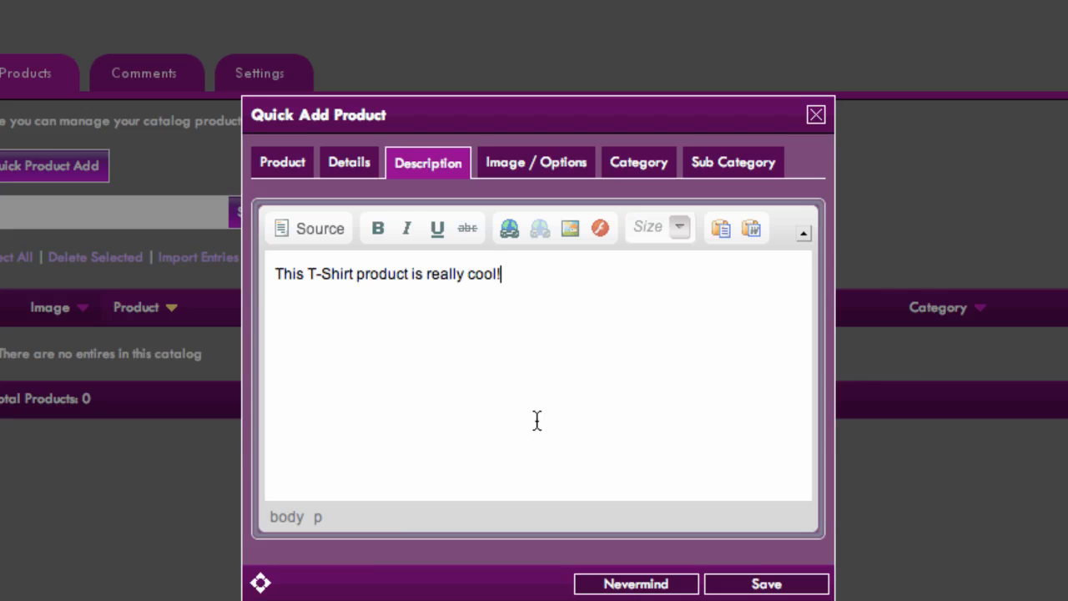
# - Add the Goozmo image from the content library as the product image
pyautogui.click(548, 165)
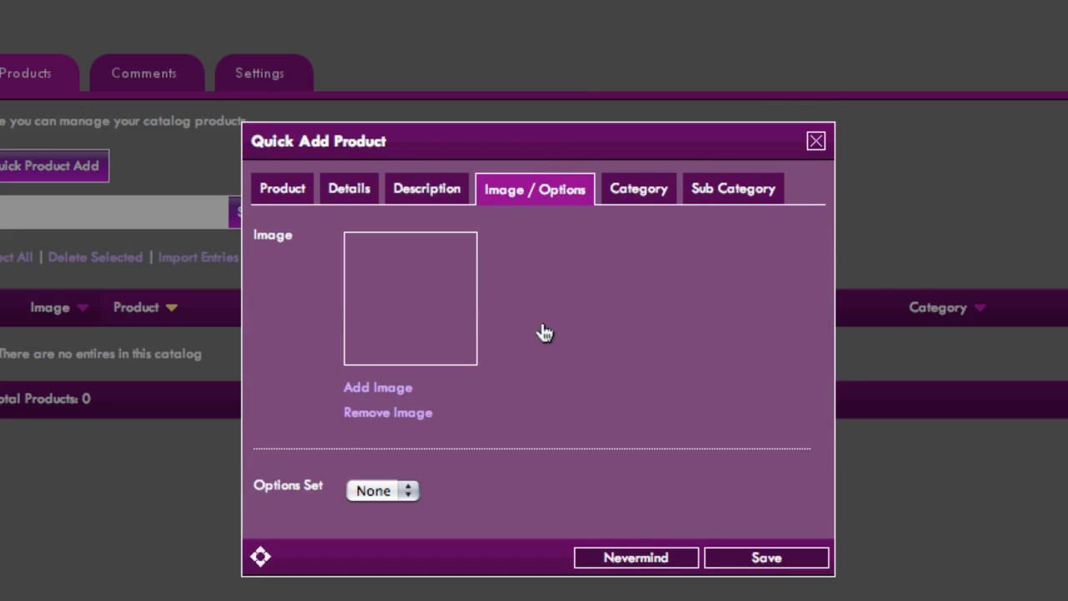
pyautogui.click(395, 391)
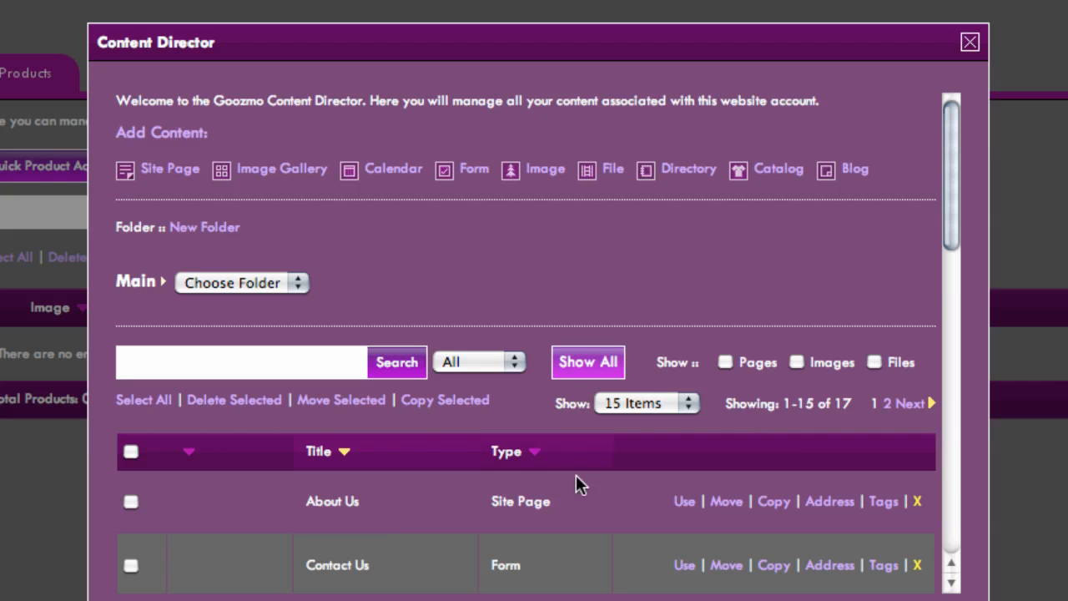
pyautogui.scroll(-10, 577, 477)
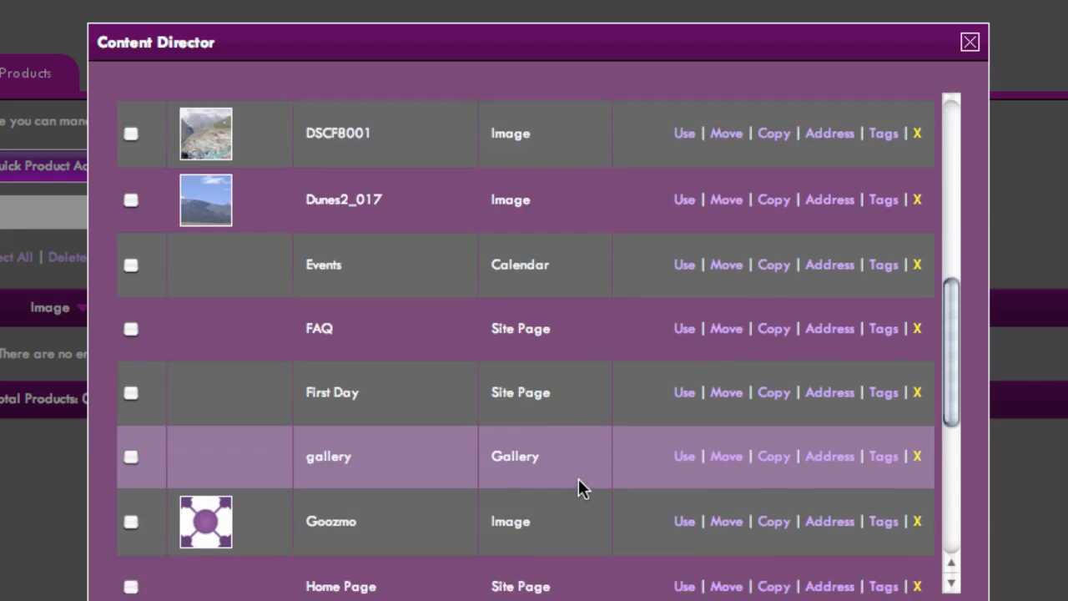
pyautogui.scroll(-3, 578, 478)
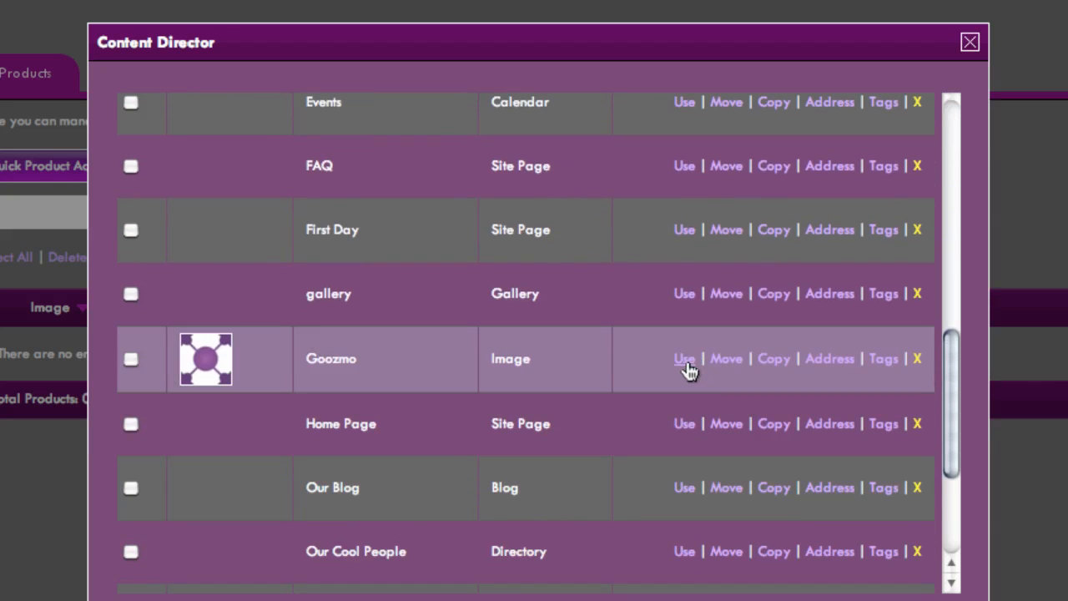
pyautogui.click(685, 361)
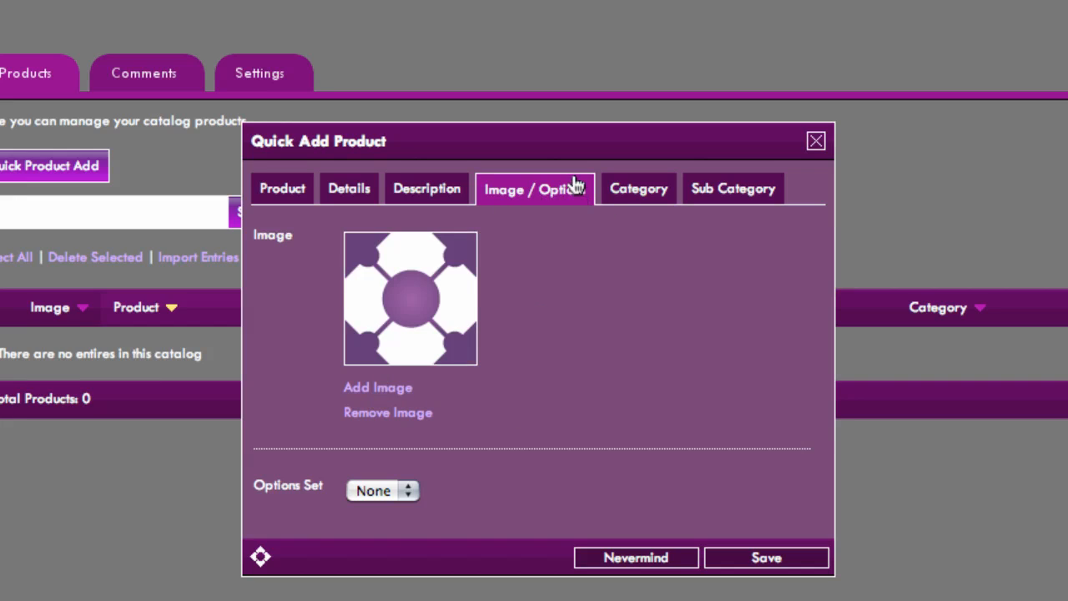
# - Create and save a new product category named Clothes
pyautogui.click(643, 202)
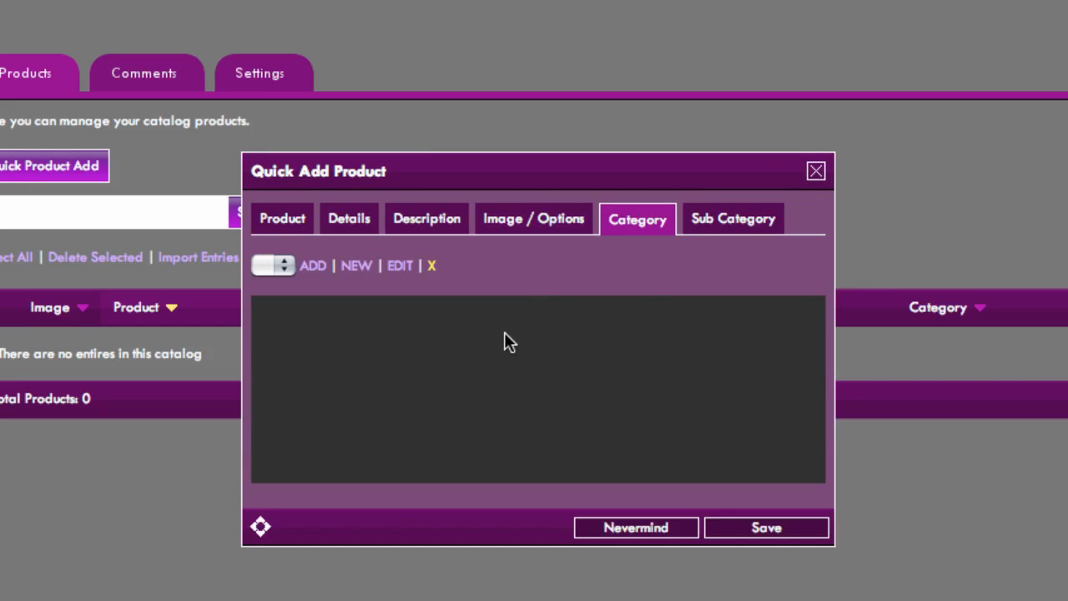
pyautogui.click(357, 267)
pyautogui.click(415, 299)
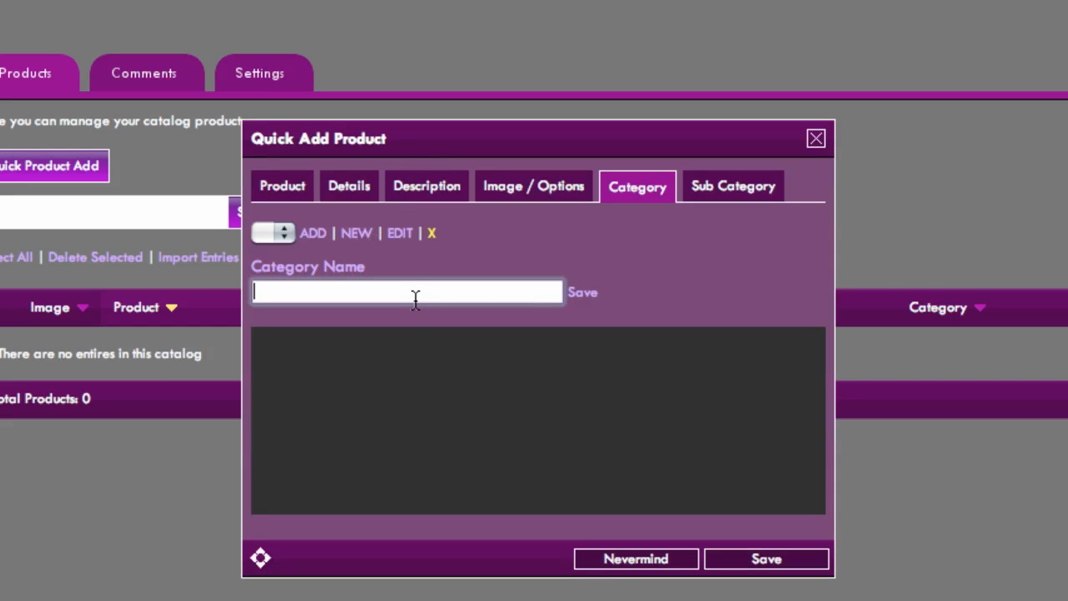
pyautogui.write('Clothes')
pyautogui.click(584, 295)
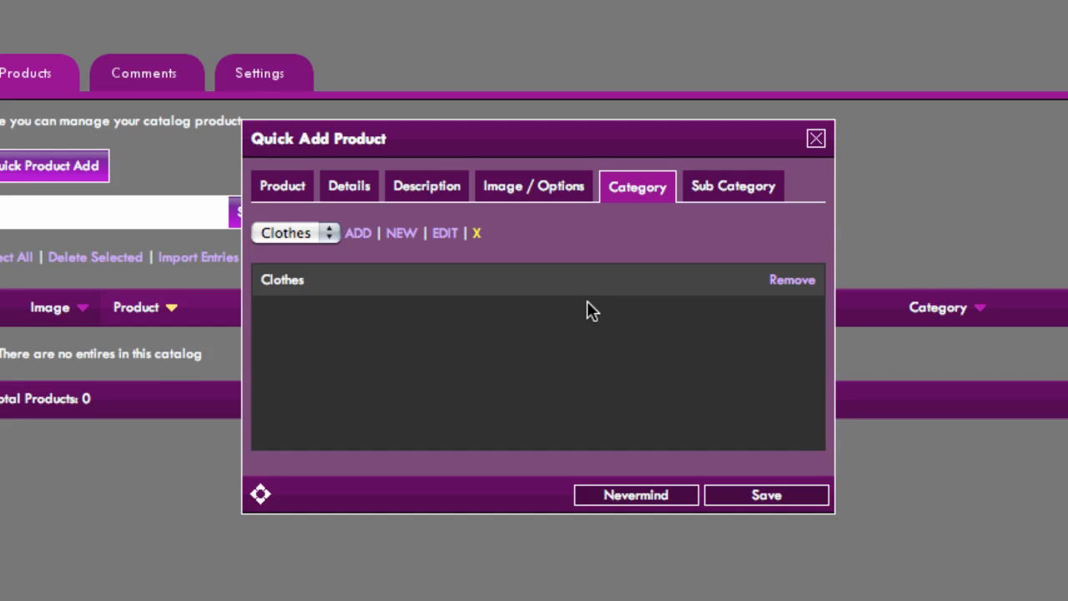
# - Save the T-Shirt product and the catalog's changes
pyautogui.click(715, 186)
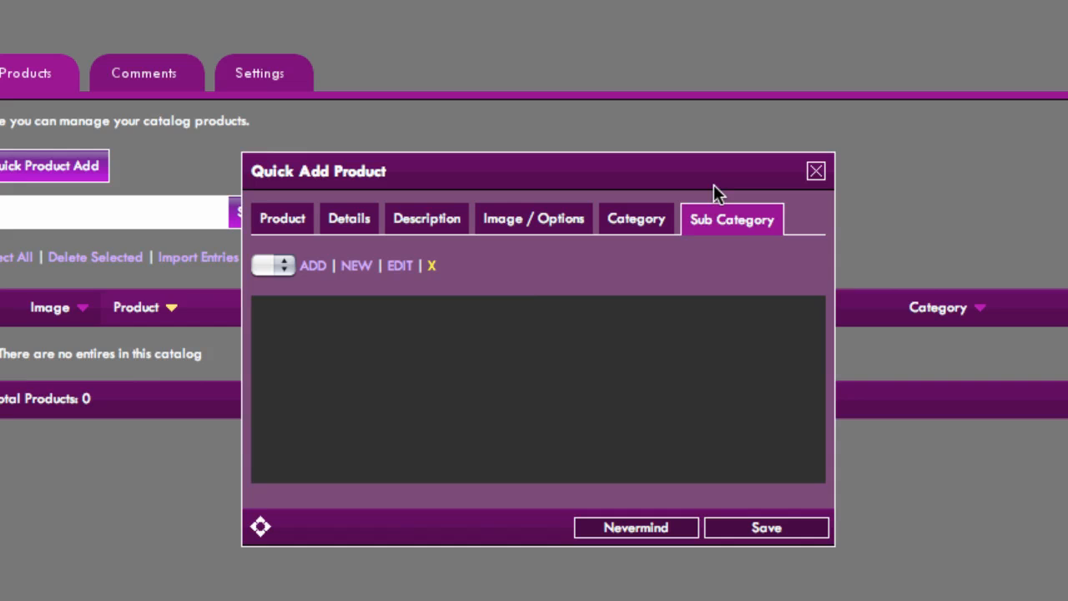
pyautogui.click(730, 534)
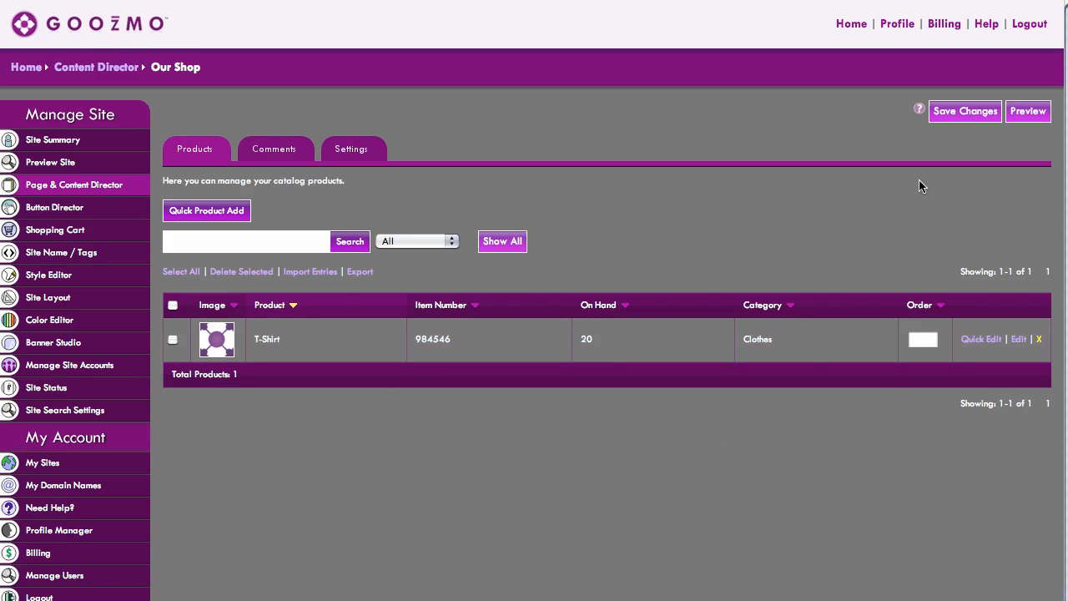
pyautogui.click(952, 117)
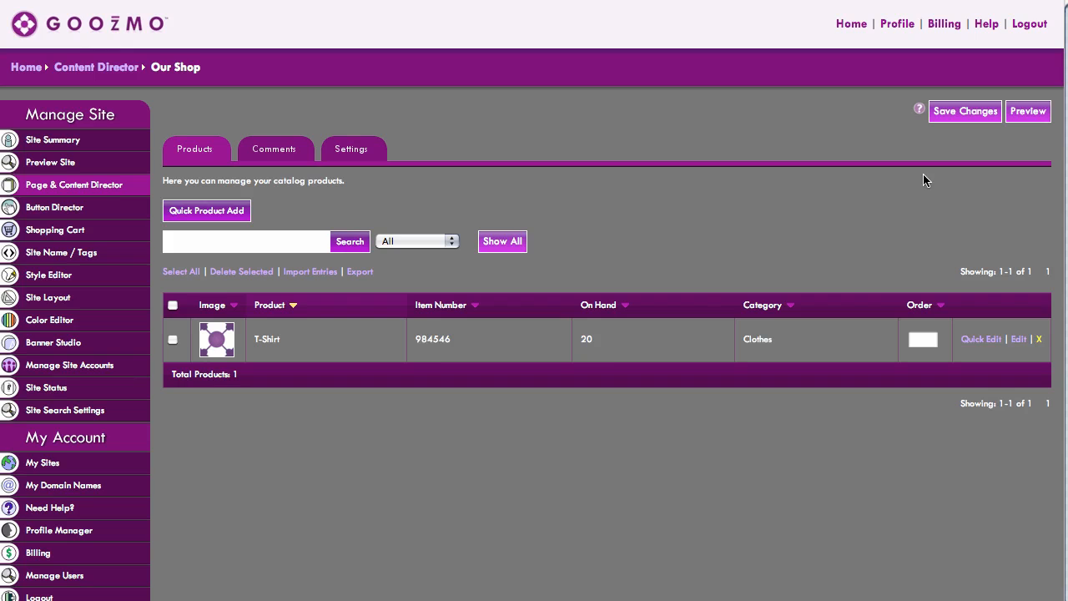
# - Preview the shop catalog, switching between grid and list views, and return to editing the page
pyautogui.click(1041, 118)
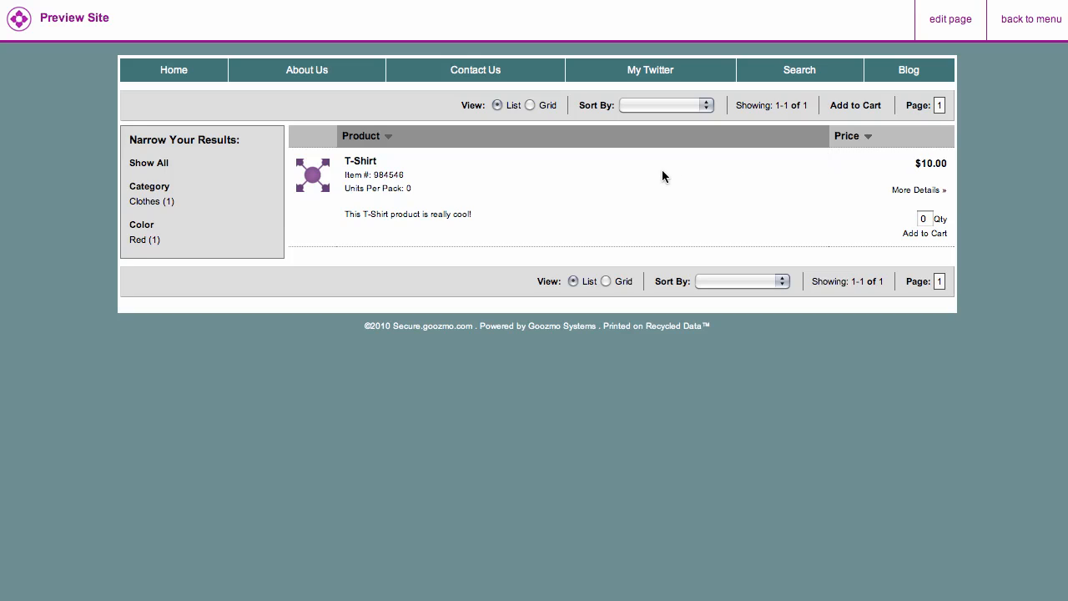
pyautogui.click(530, 105)
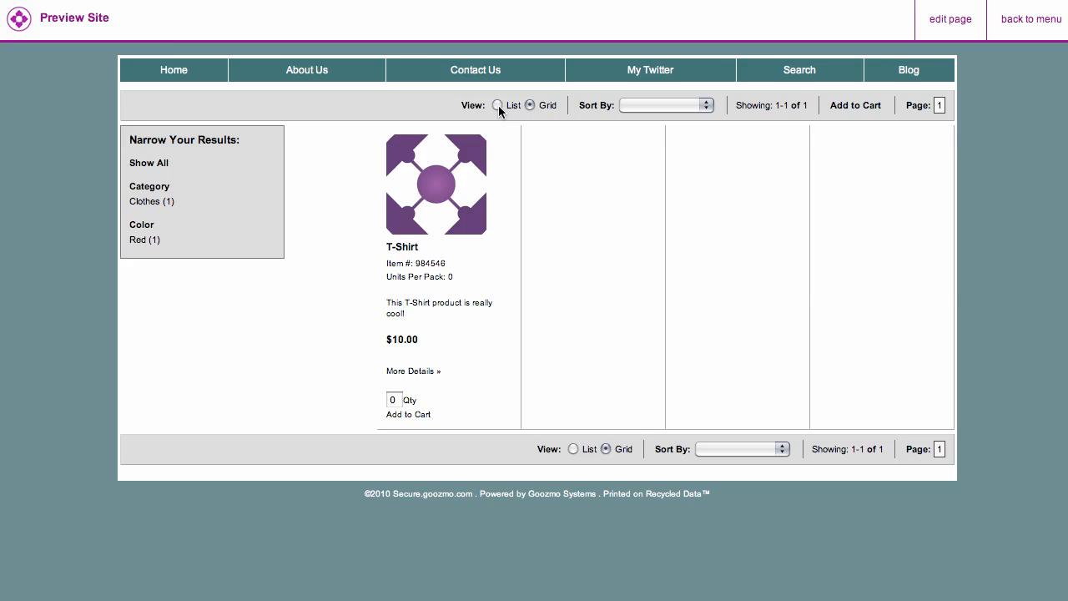
pyautogui.click(498, 106)
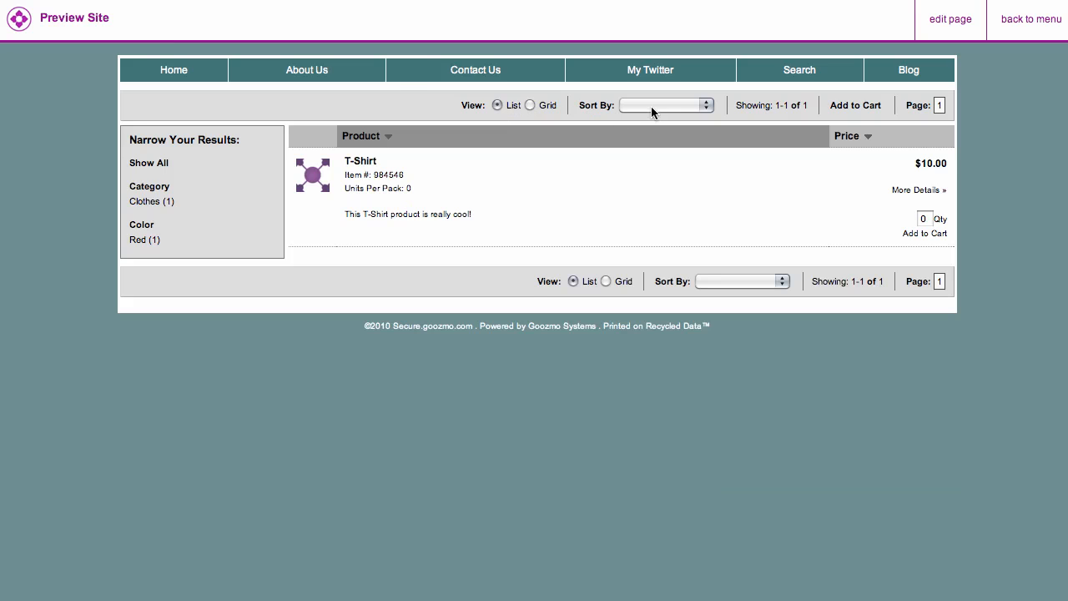
pyautogui.click(959, 22)
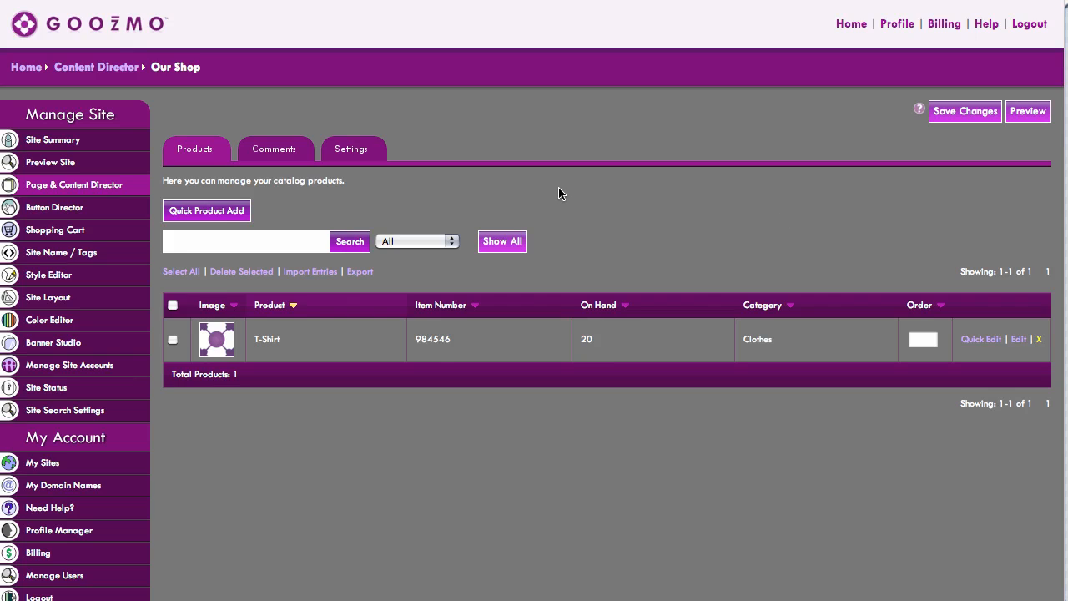
# - Open the catalog settings and set the color scheme to the purple #4A026E
pyautogui.click(373, 150)
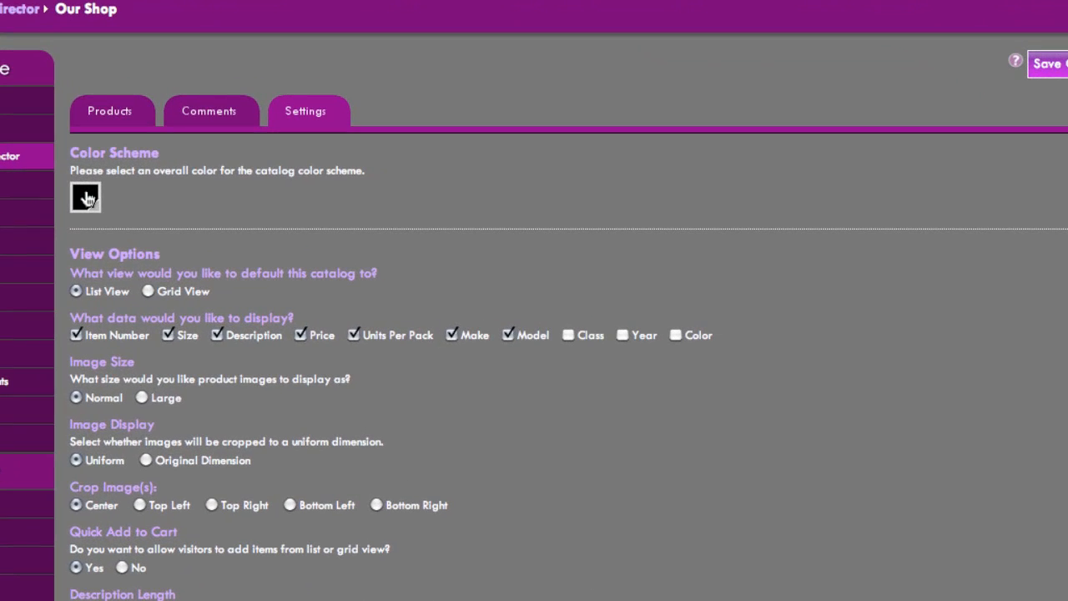
pyautogui.click(86, 198)
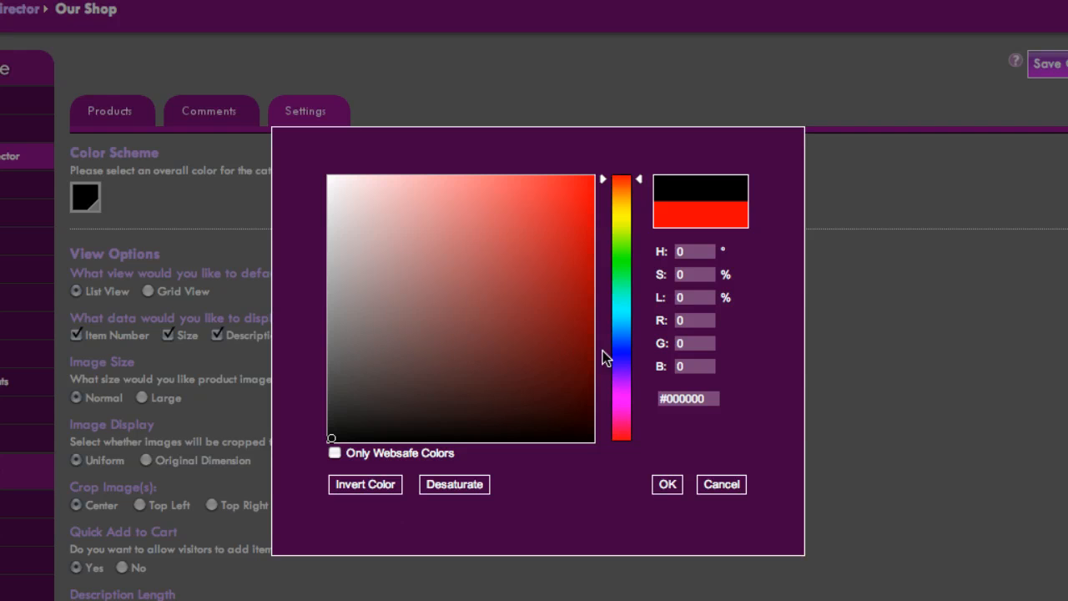
pyautogui.click(639, 341)
pyautogui.moveTo(638, 342); pyautogui.dragTo(638, 381)
pyautogui.click(586, 328)
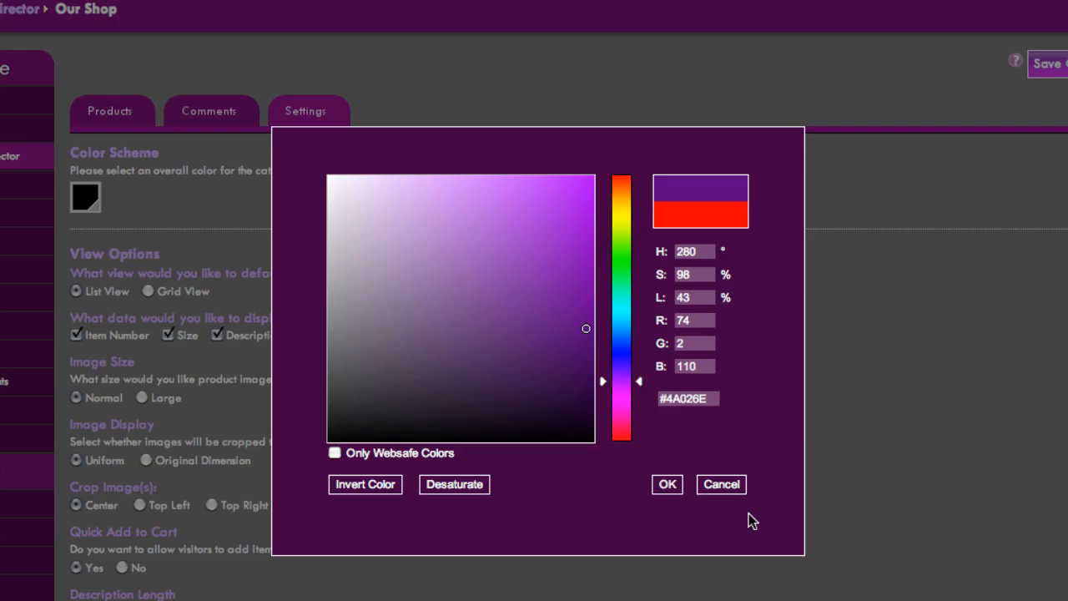
pyautogui.click(663, 484)
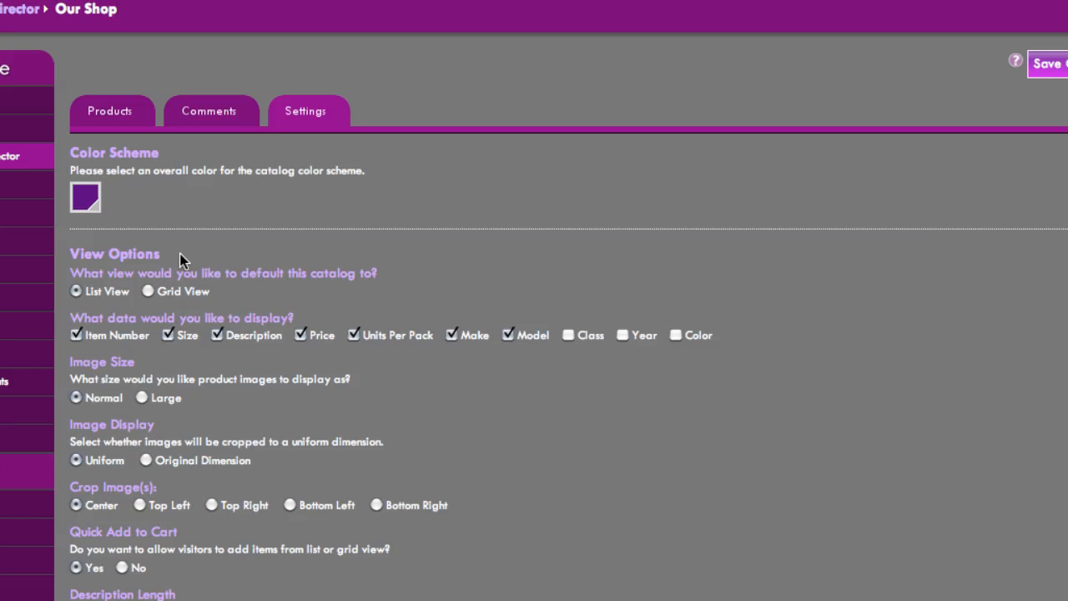
# - Set the default catalog view to Grid View and display only the Price and Color data
pyautogui.click(148, 292)
pyautogui.click(218, 335)
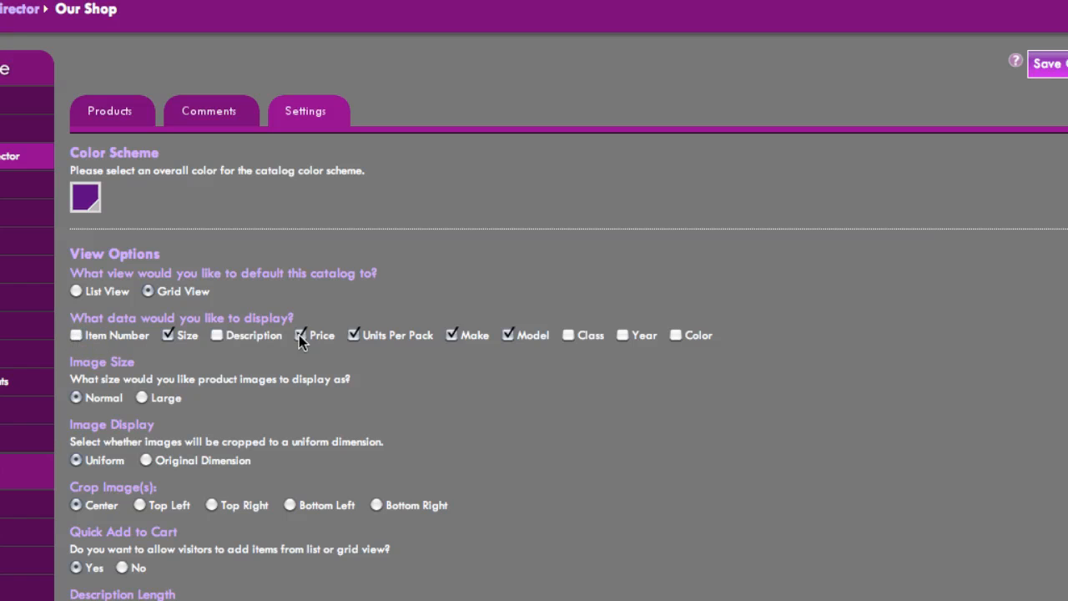
pyautogui.click(168, 335)
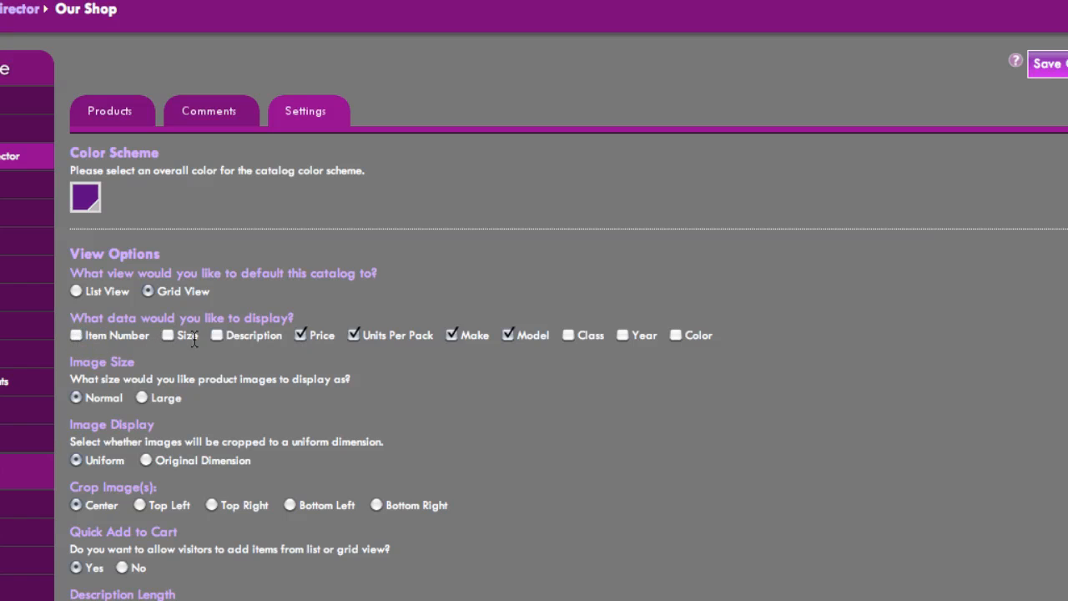
pyautogui.click(354, 335)
pyautogui.click(450, 334)
pyautogui.click(676, 335)
# - Set product images to display Large and crop them from the Top Left
pyautogui.click(143, 399)
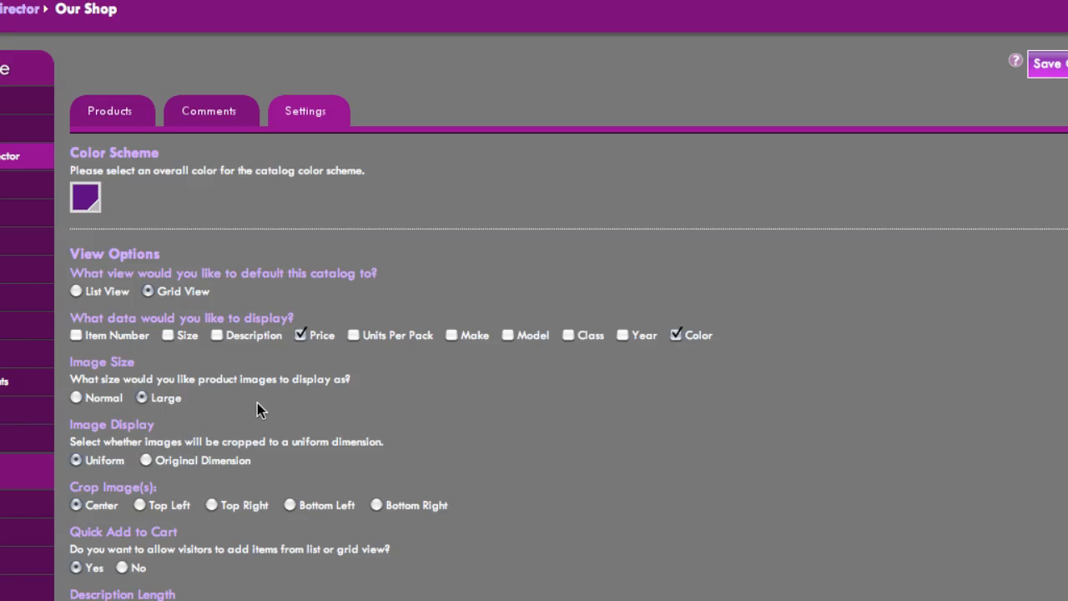
pyautogui.scroll(-1, 257, 403)
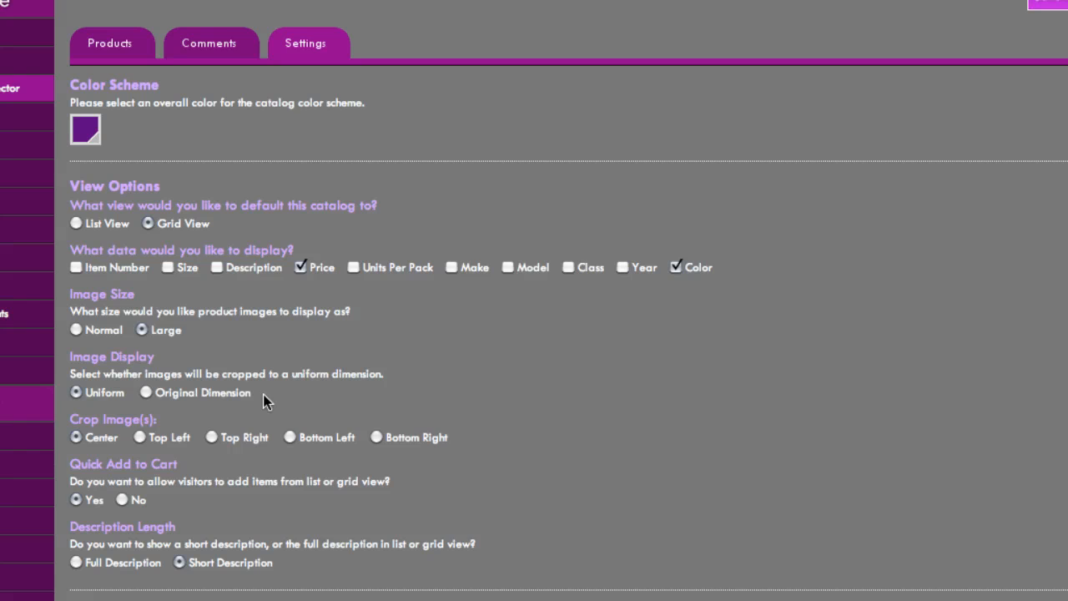
pyautogui.scroll(-1, 263, 397)
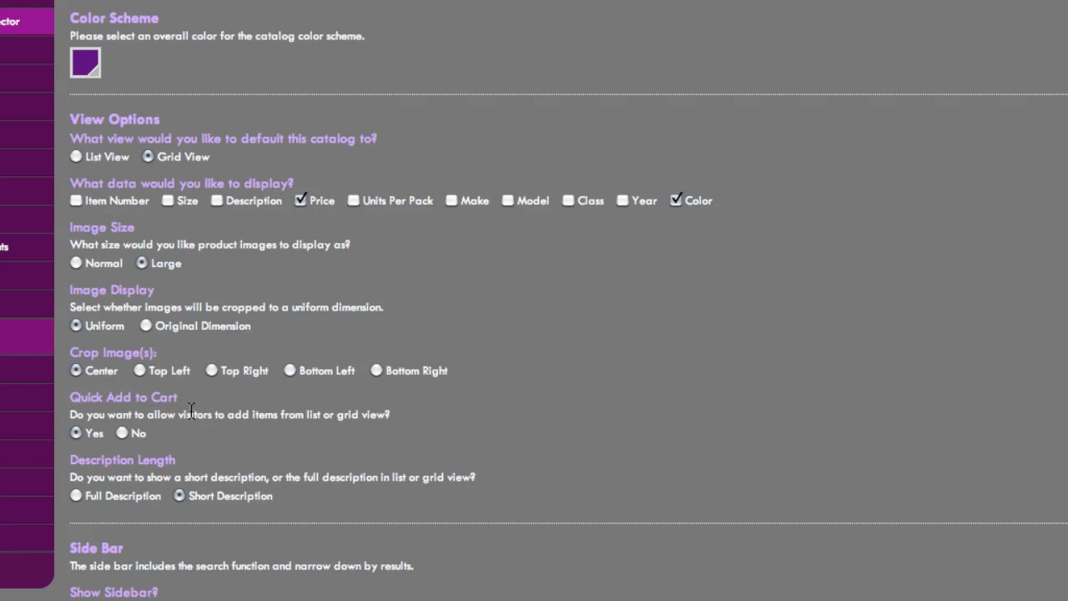
pyautogui.click(140, 370)
# - Show the sidebar on the Right Side with results only for Category, Sub Category and Color
pyautogui.scroll(-5, 248, 546)
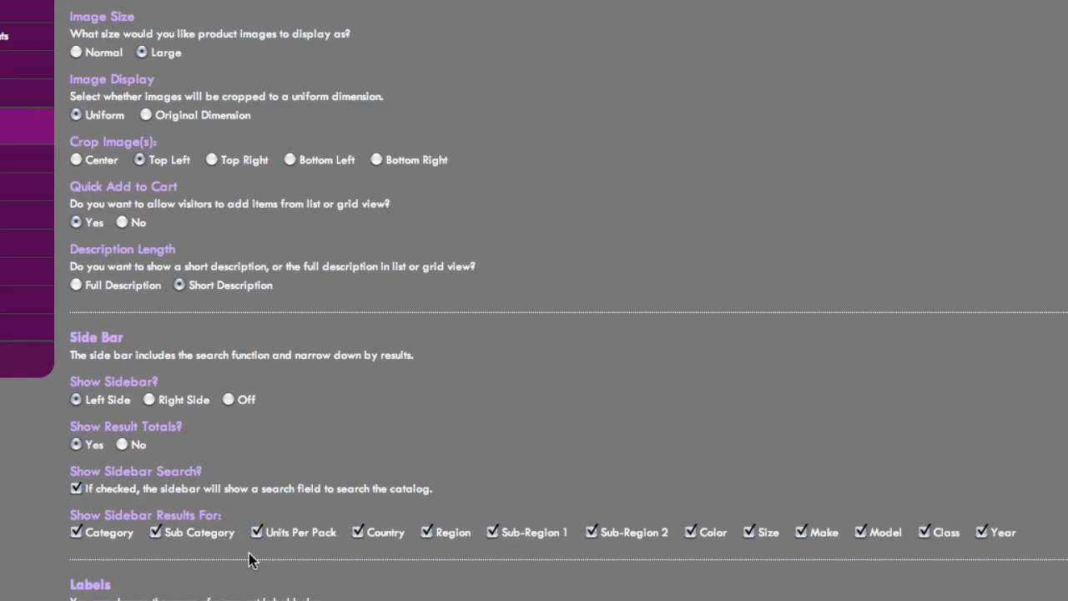
pyautogui.scroll(-3, 249, 559)
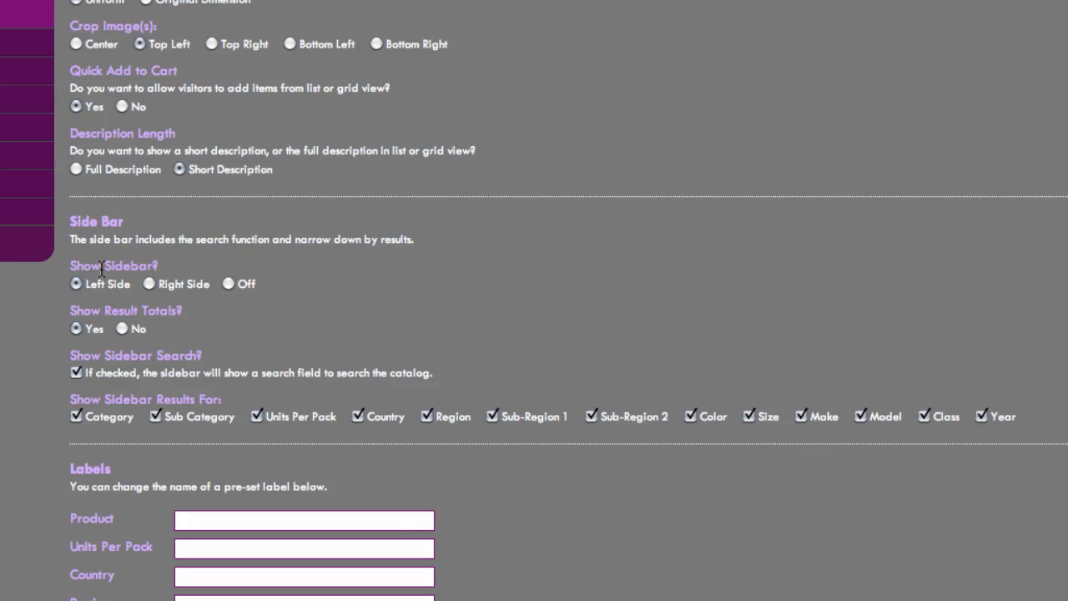
pyautogui.click(148, 283)
pyautogui.click(258, 417)
pyautogui.click(358, 417)
pyautogui.click(426, 417)
pyautogui.click(492, 416)
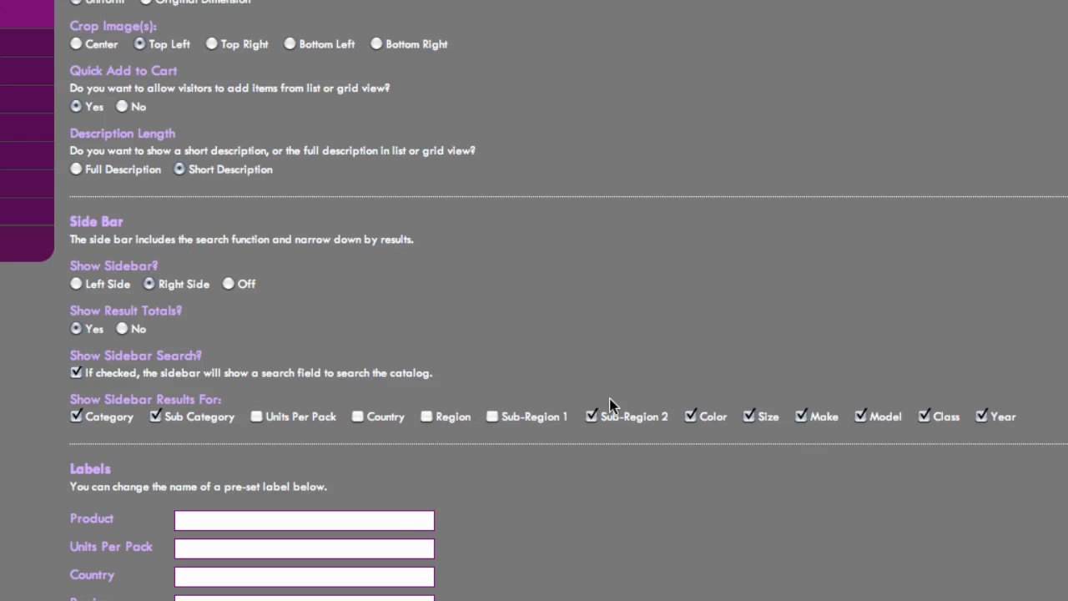
pyautogui.click(592, 416)
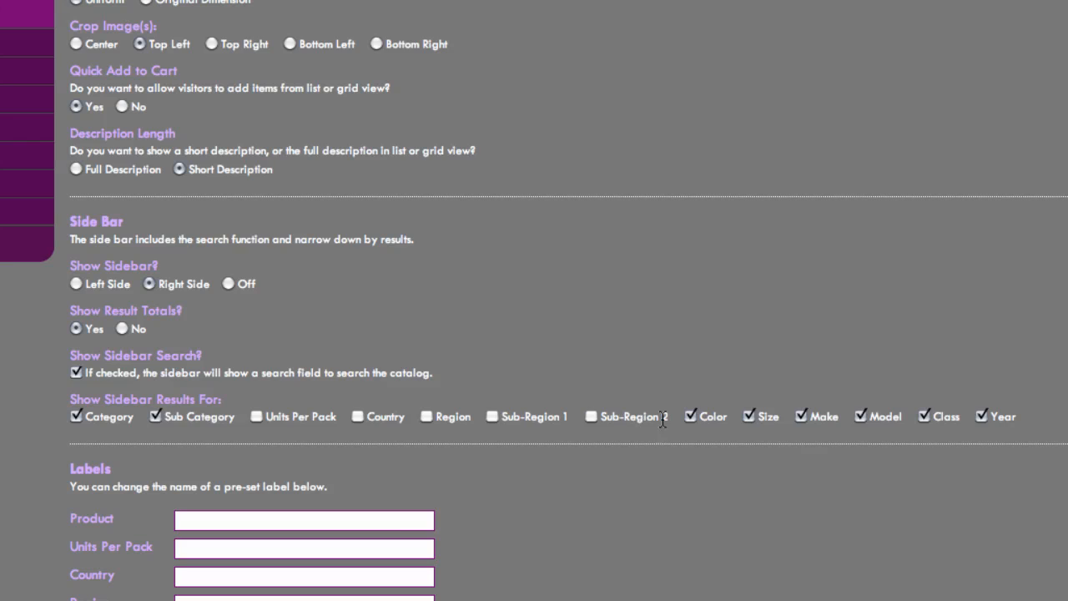
pyautogui.click(748, 416)
pyautogui.click(859, 419)
pyautogui.click(925, 417)
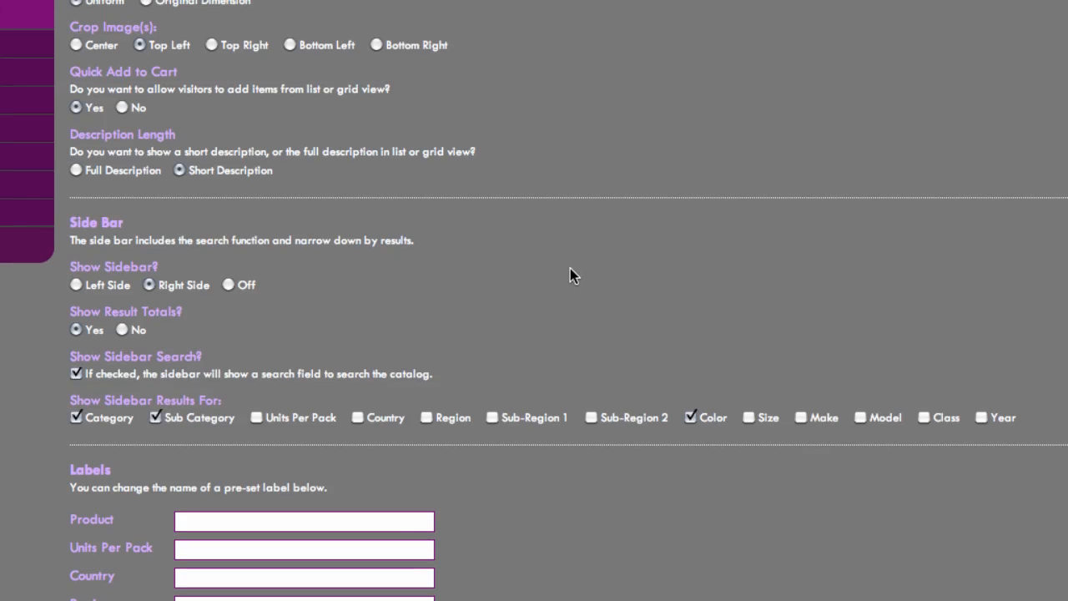
# - Rename the Color label to Flavor
pyautogui.scroll(-5, 567, 275)
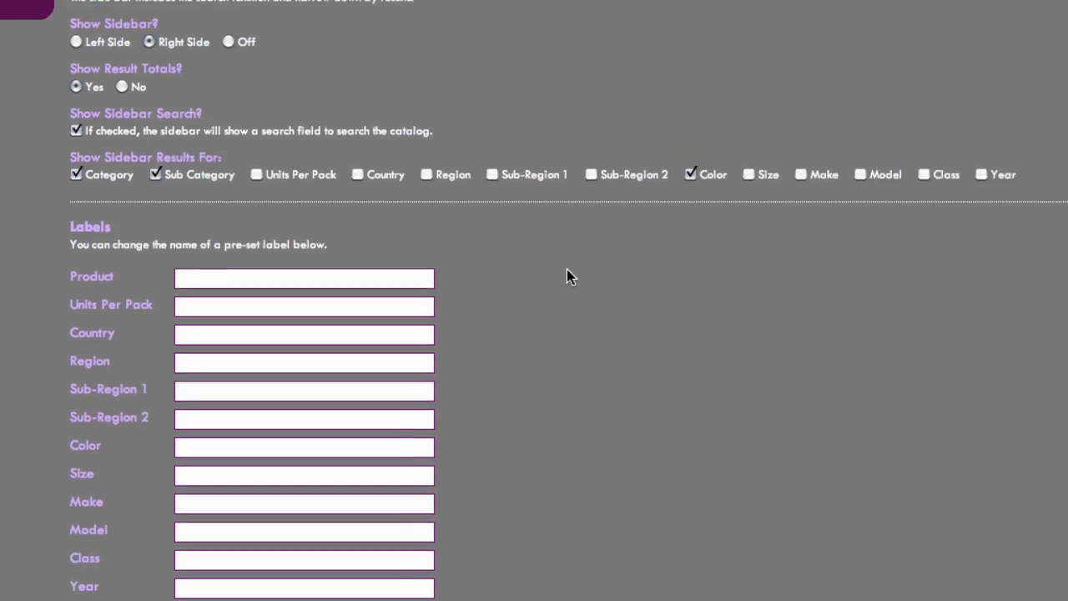
pyautogui.scroll(-1, 567, 278)
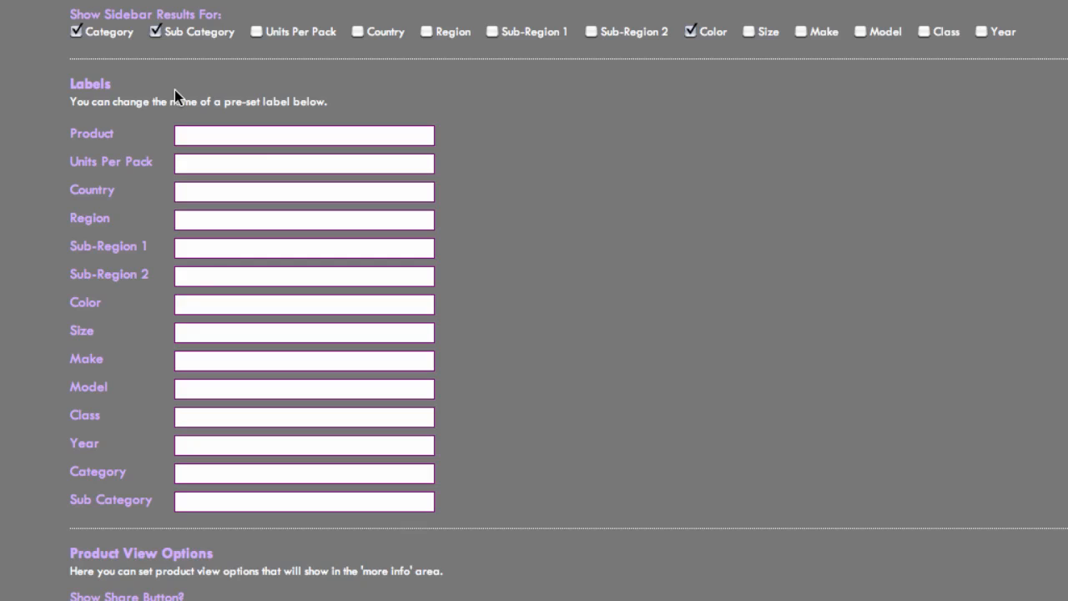
pyautogui.click(205, 313)
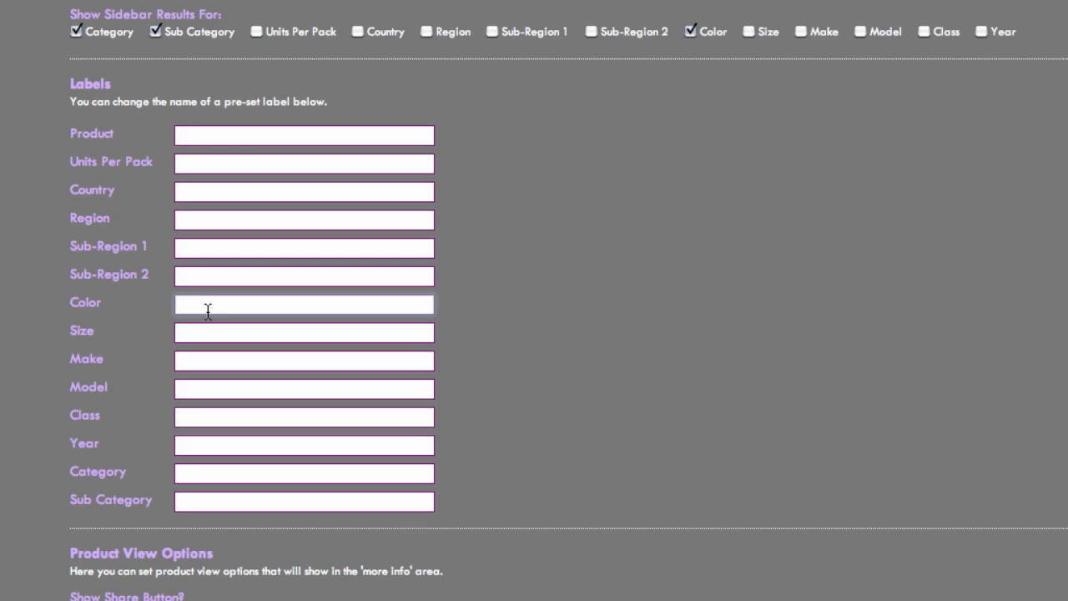
pyautogui.write('Flavor')
pyautogui.click(709, 331)
# - Set the catalog's default image to Dunes2_017 from the content library
pyautogui.scroll(-5, 677, 342)
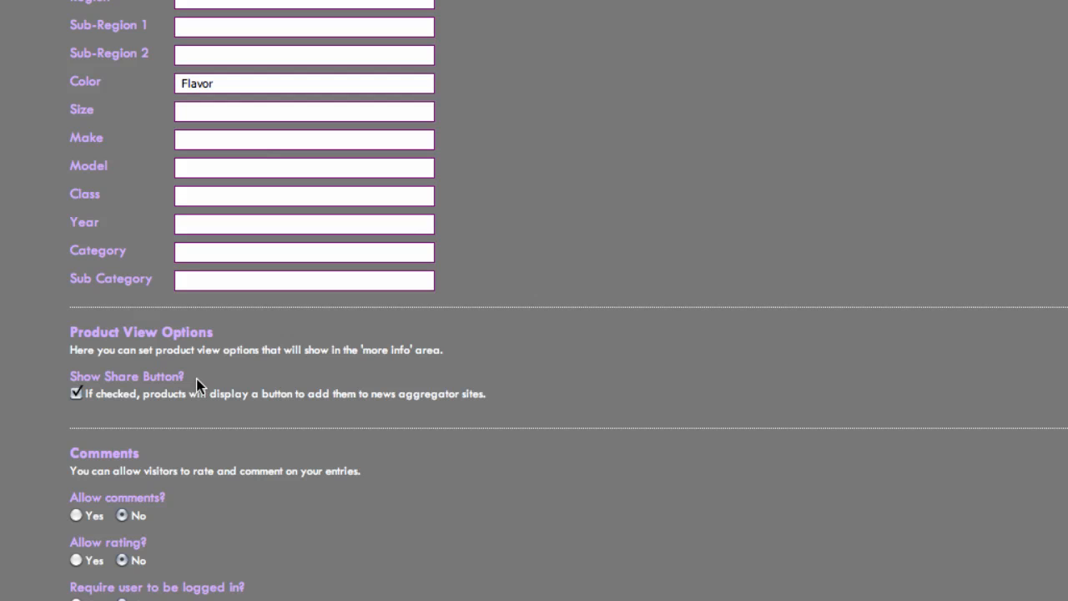
pyautogui.scroll(-5, 237, 365)
pyautogui.scroll(-4, 238, 362)
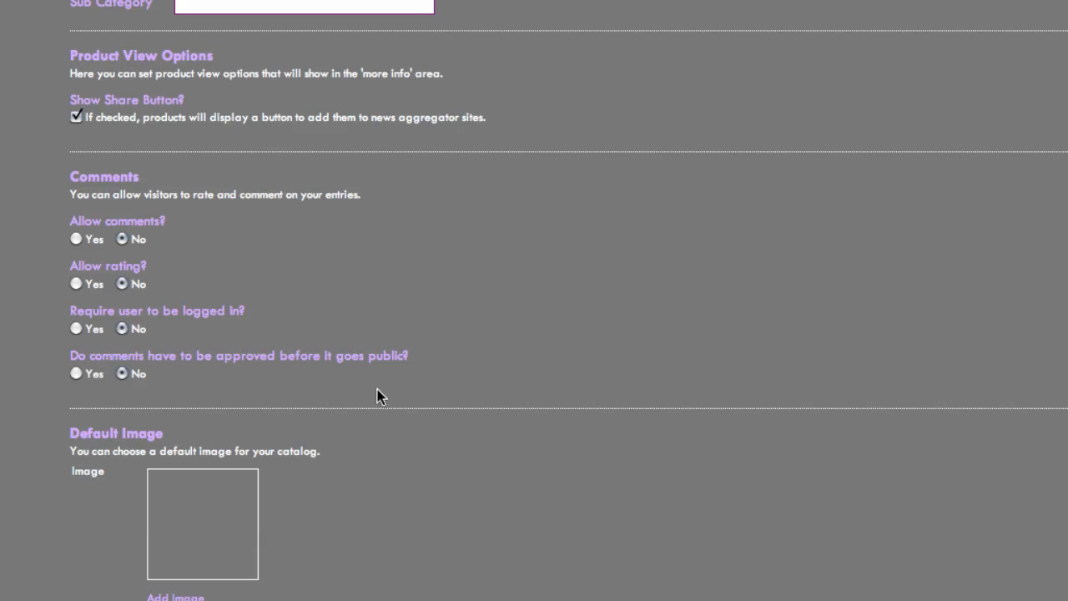
pyautogui.scroll(-4, 377, 392)
pyautogui.scroll(-3, 377, 392)
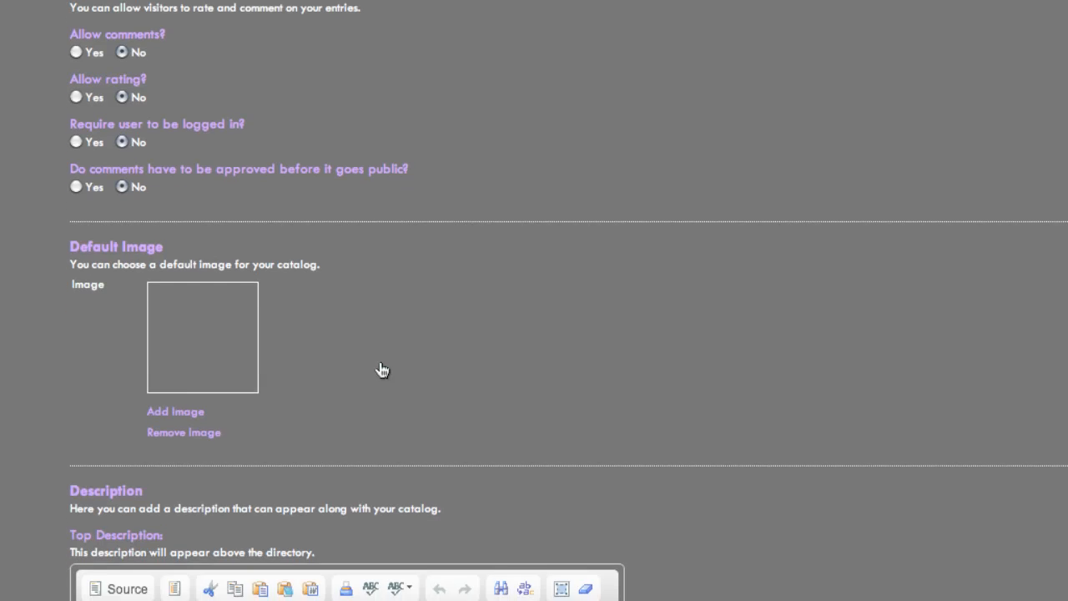
pyautogui.scroll(-3, 412, 293)
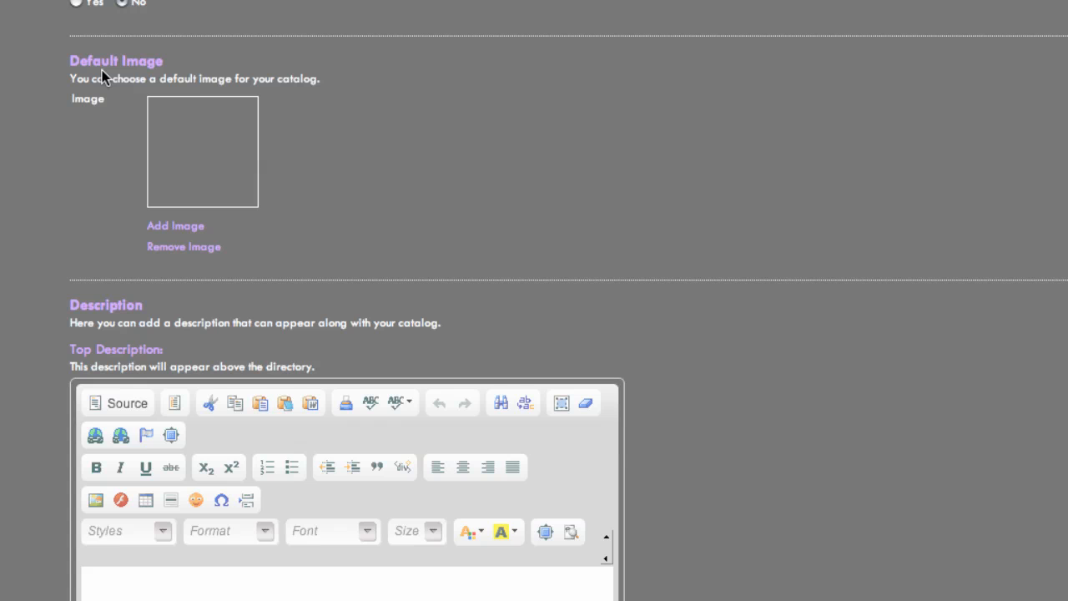
pyautogui.click(196, 227)
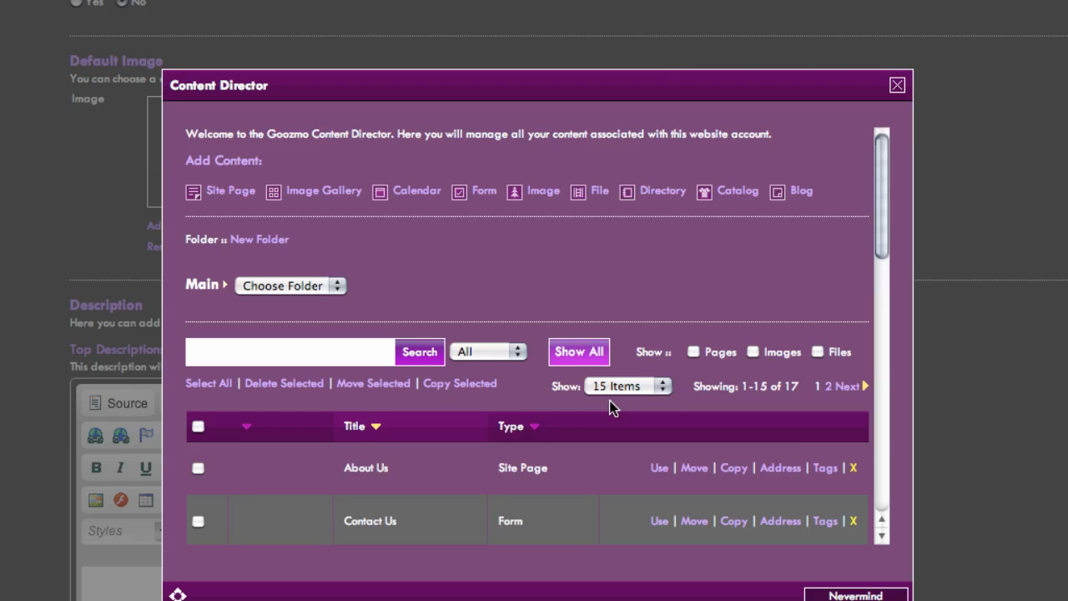
pyautogui.scroll(-5, 608, 414)
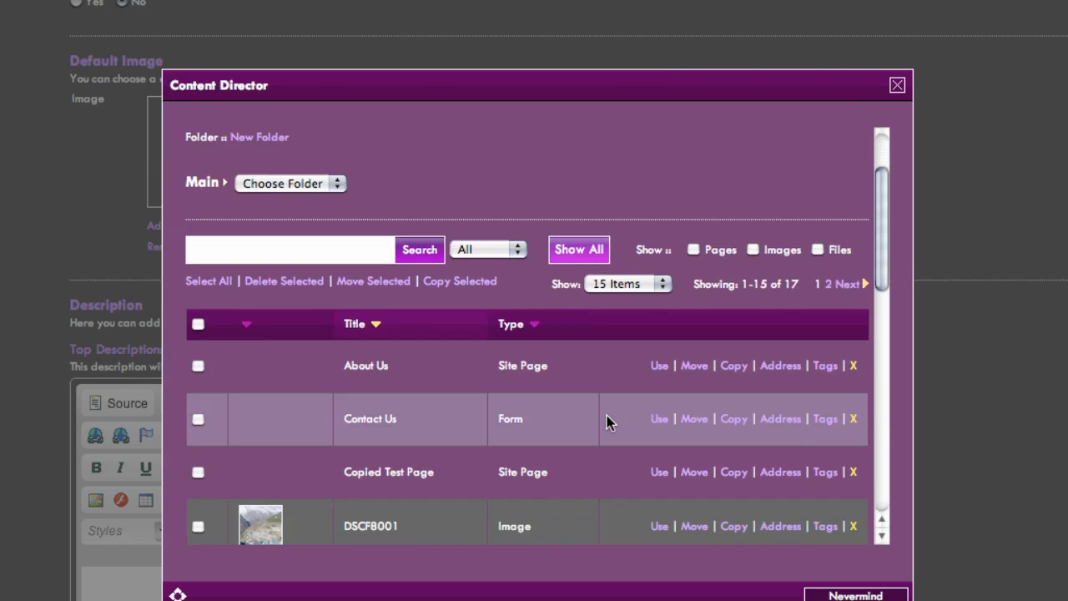
pyautogui.scroll(-2, 608, 428)
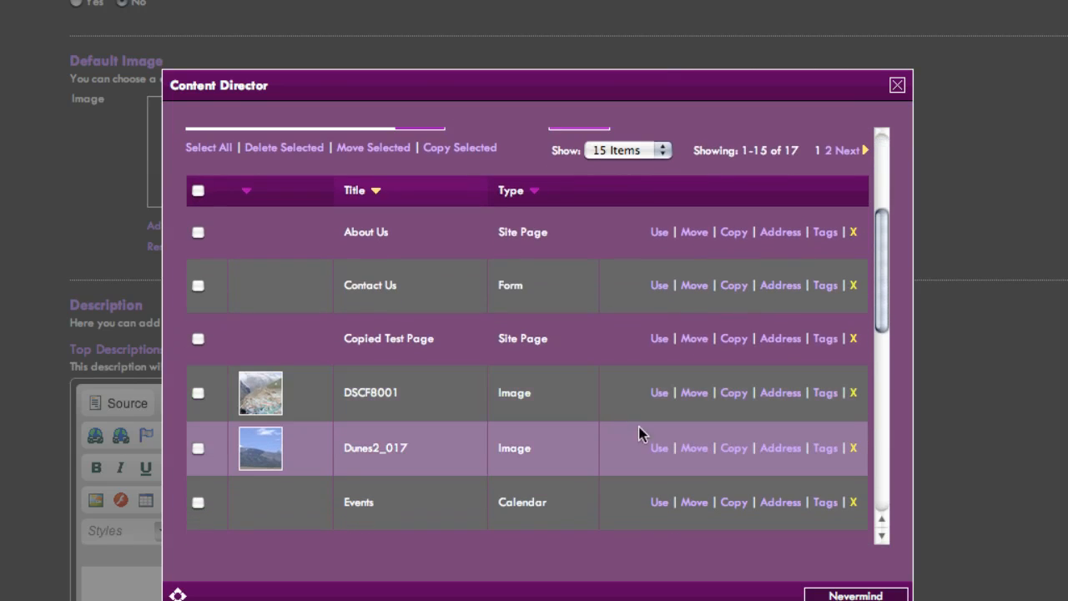
pyautogui.click(658, 449)
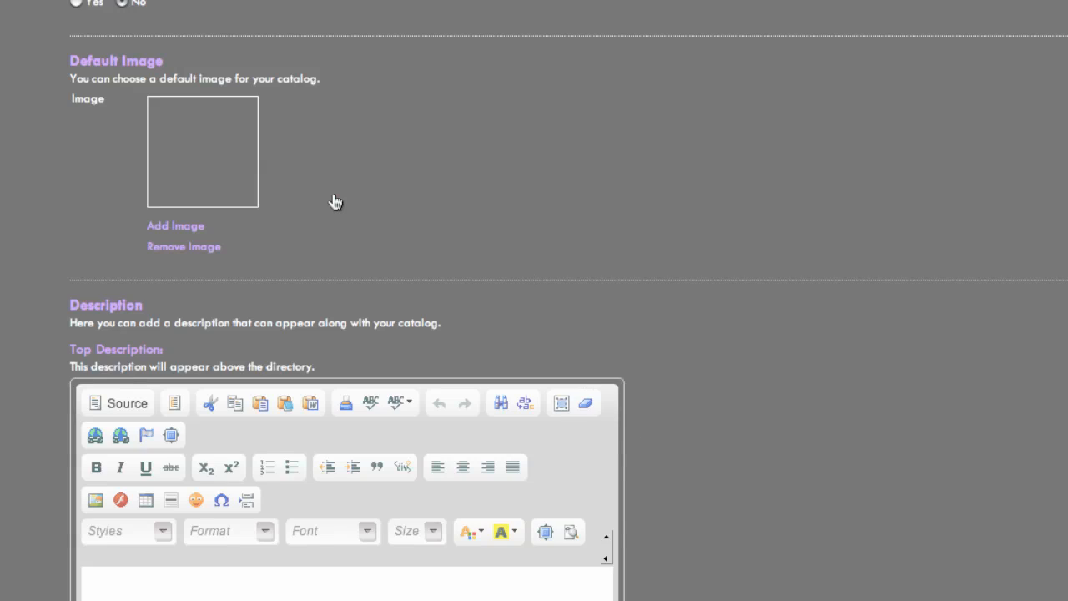
# - Write the catalog's top description "This is the top description for this Tutorial Catalog!"
pyautogui.scroll(-3, 334, 201)
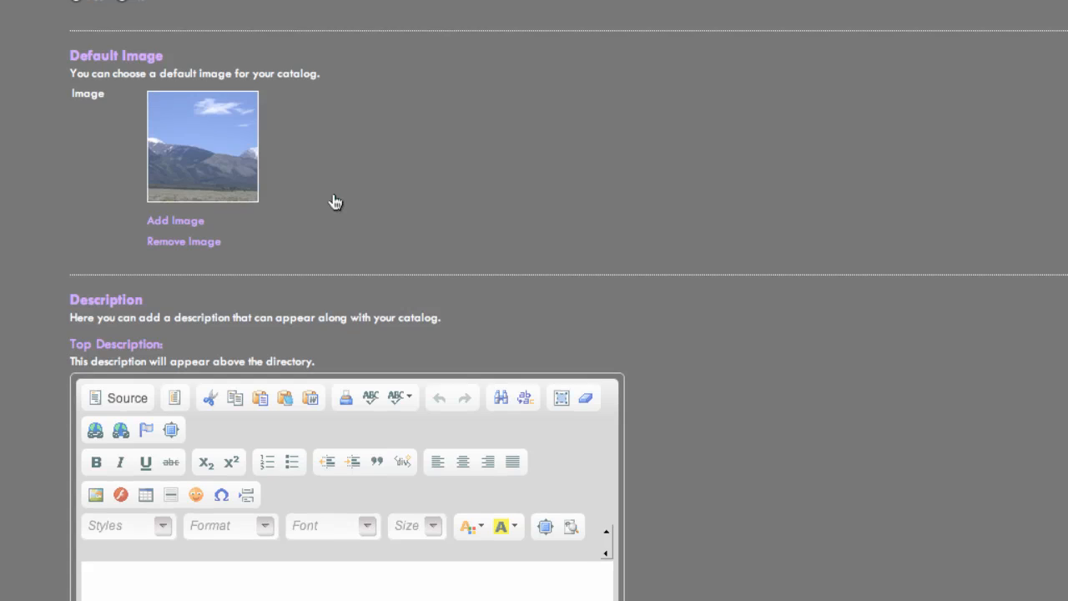
pyautogui.scroll(-5, 338, 200)
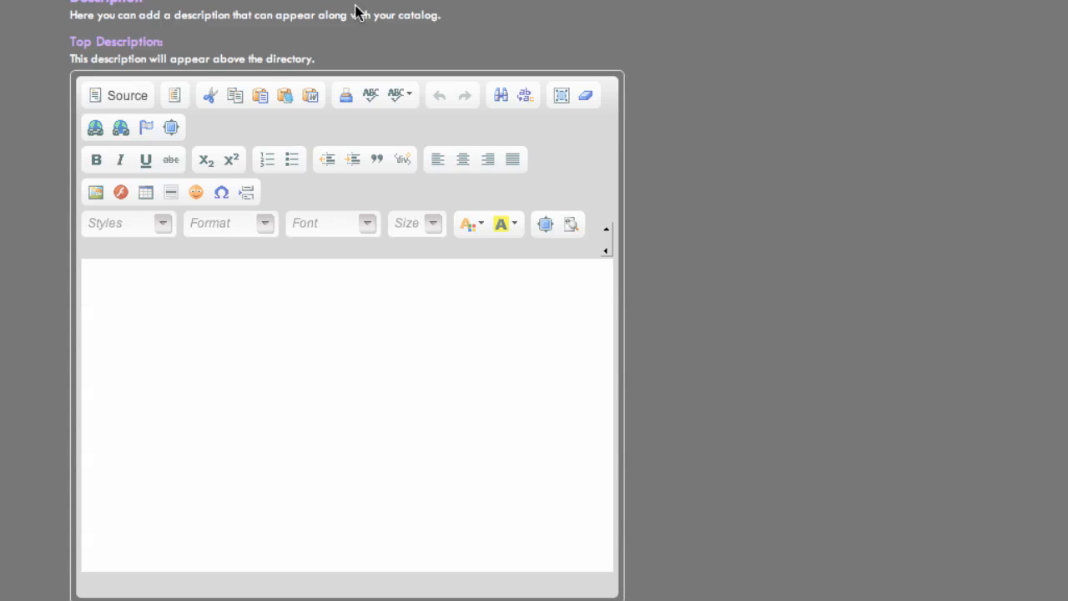
pyautogui.click(416, 348)
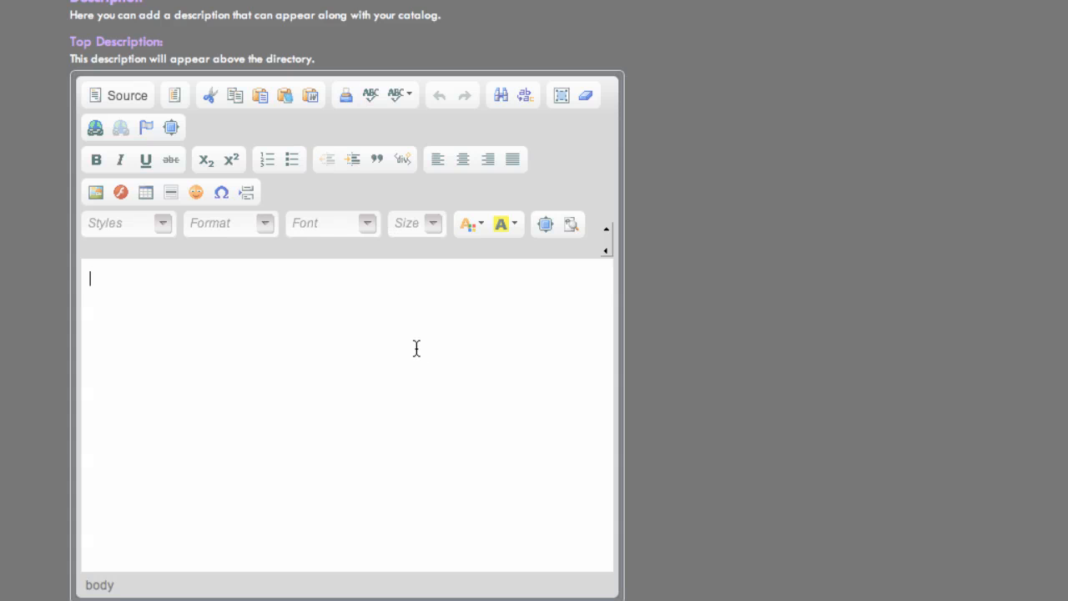
pyautogui.write('This is ')
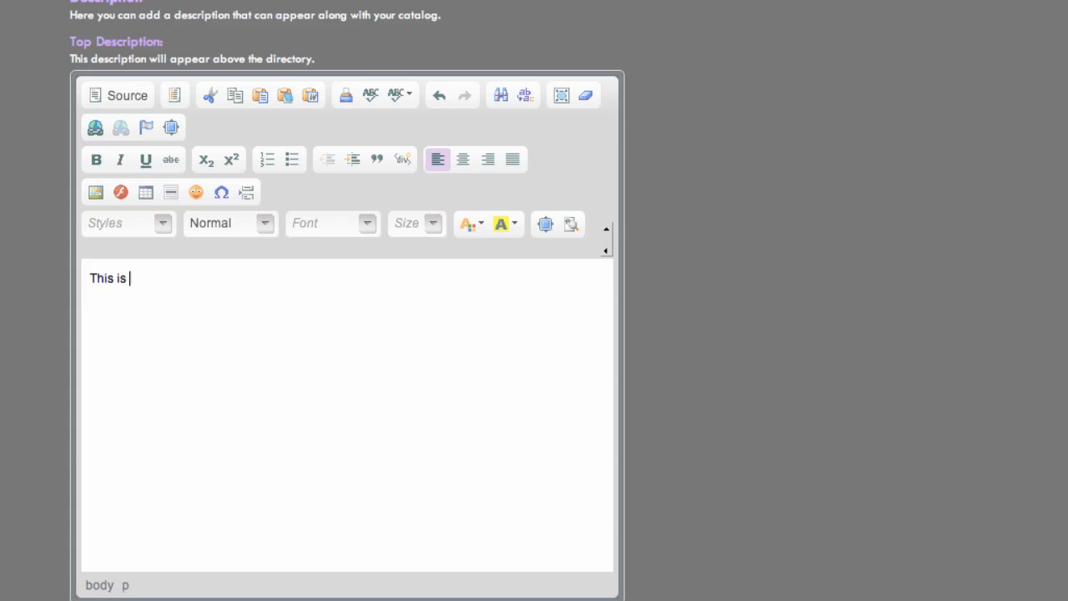
pyautogui.write('the top desc')
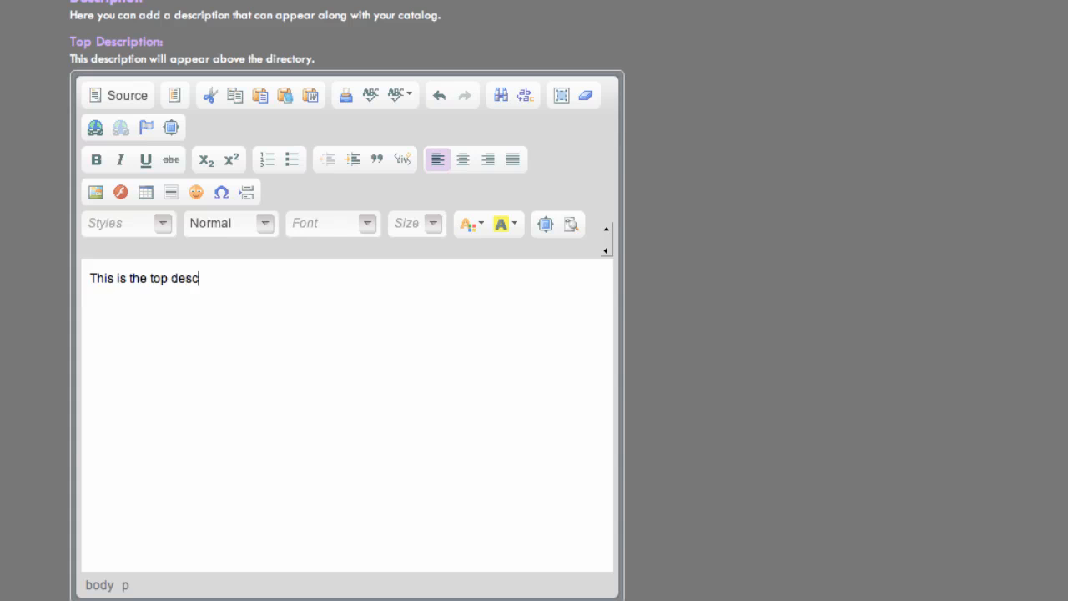
pyautogui.write('ription for this ')
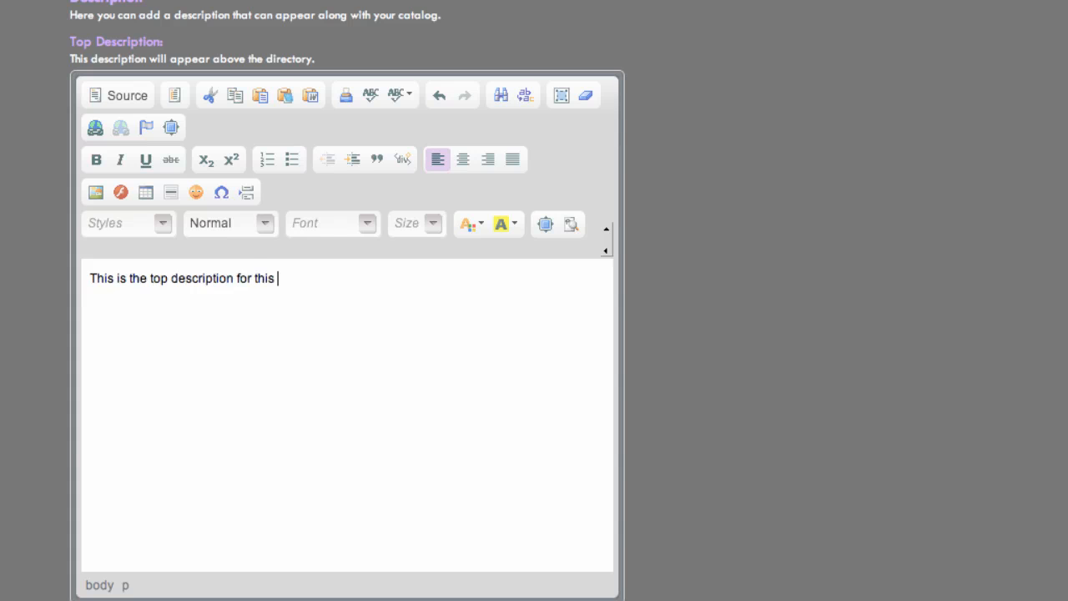
pyautogui.write('Tutorial Catalog!')
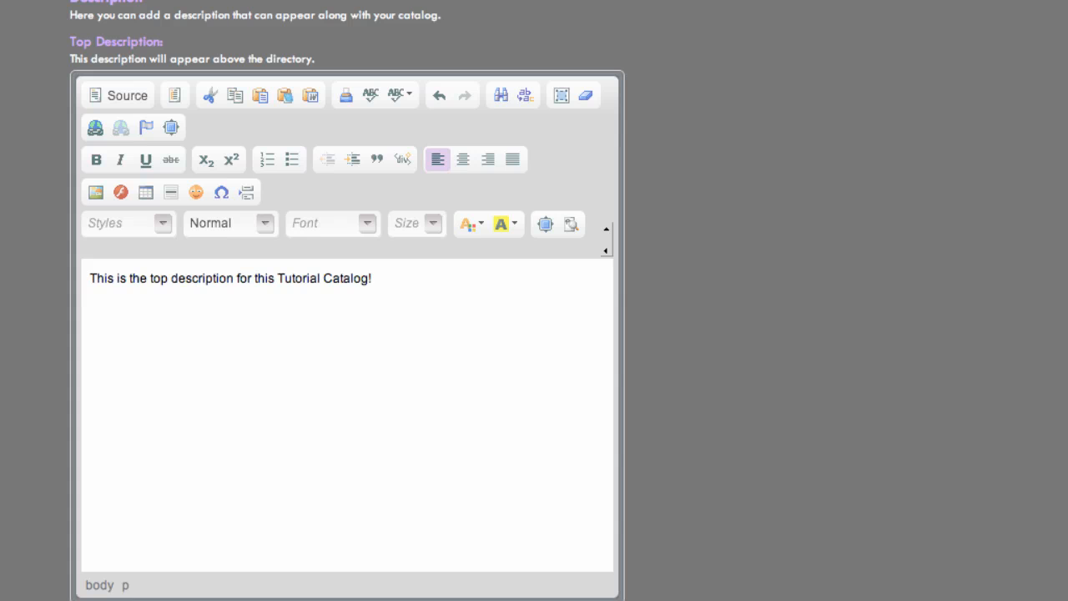
pyautogui.scroll(-1, 377, 346)
pyautogui.scroll(-8, 376, 347)
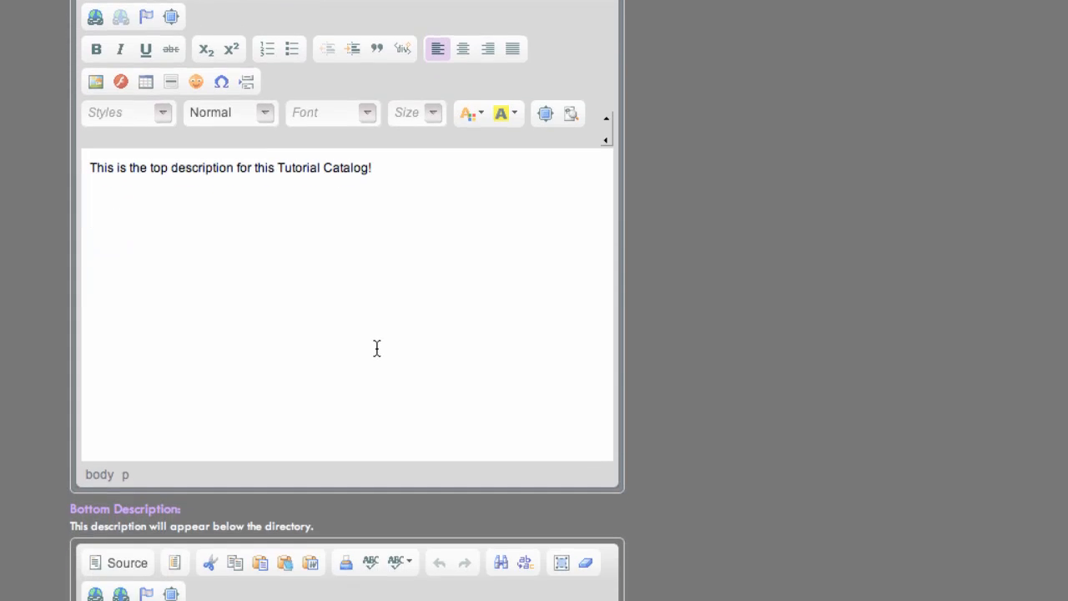
# - Write the catalog's bottom description "This is the bottom description for this Tutorial catalog!"
pyautogui.scroll(-5, 375, 349)
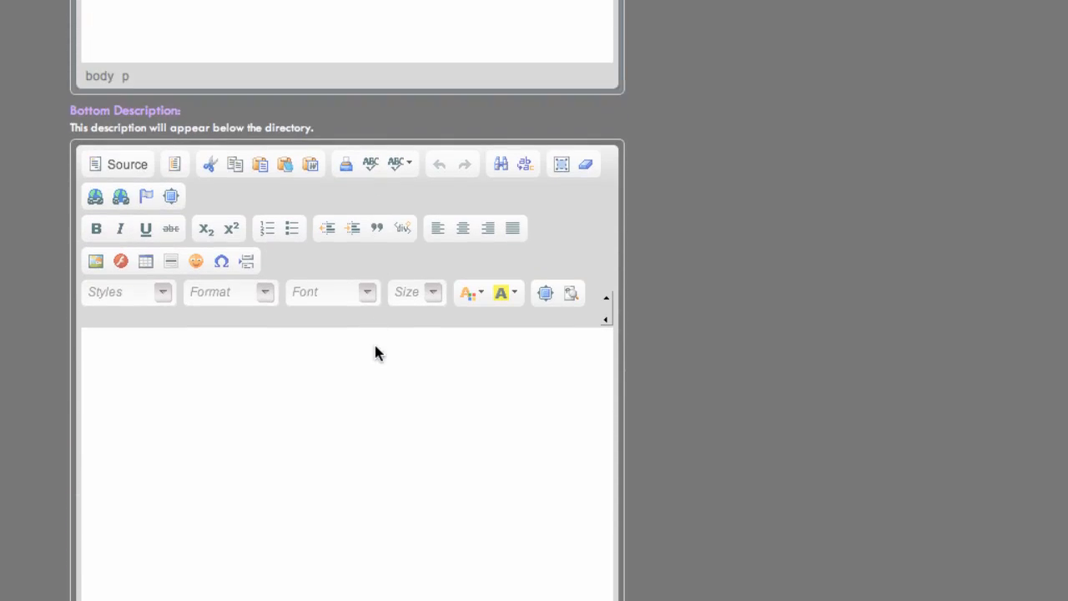
pyautogui.click(365, 394)
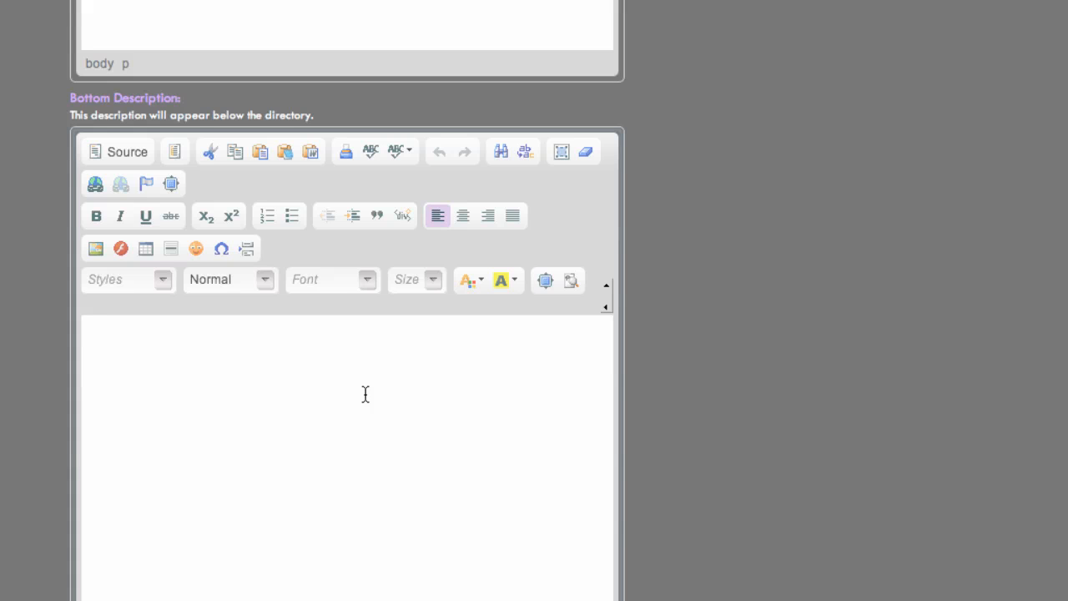
pyautogui.write('This is the bottom ')
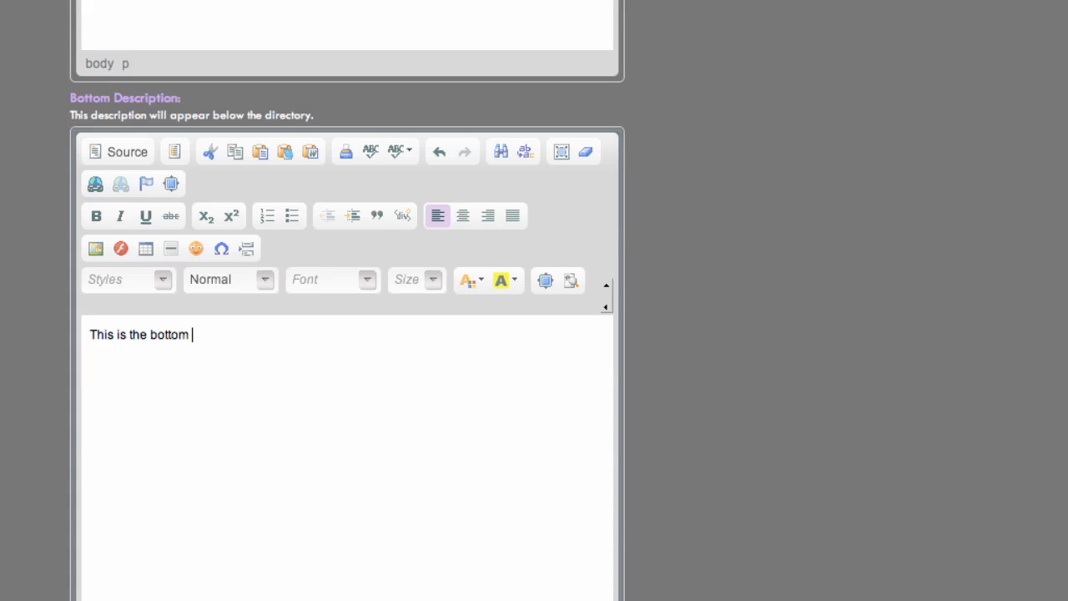
pyautogui.write('description')
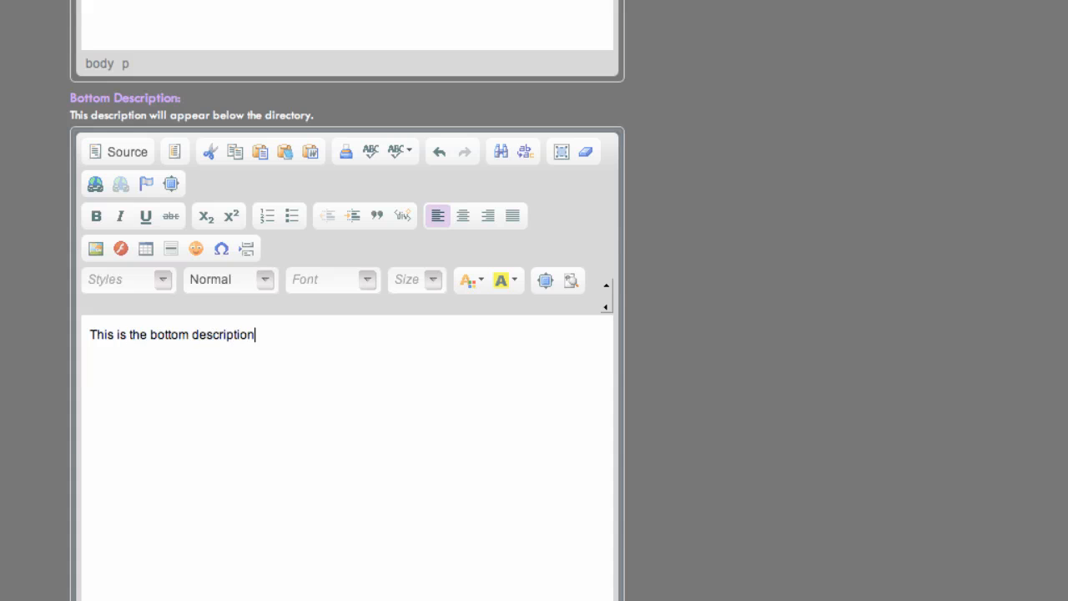
pyautogui.write(' for this Tutor')
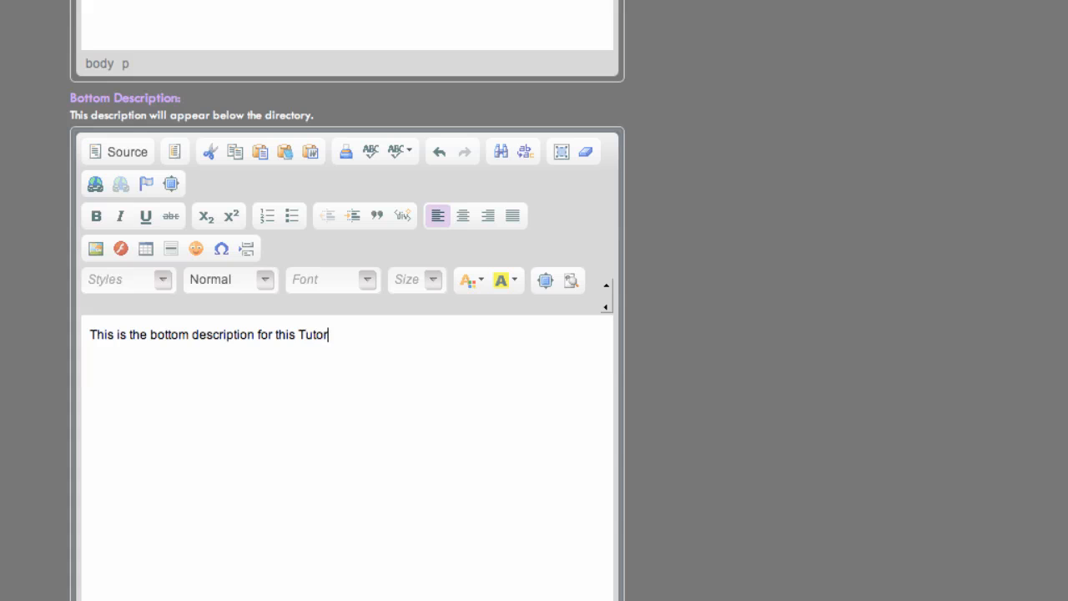
pyautogui.write('ial catalog!')
# - Save the catalog settings changes and preview the shop catalog page on the site
pyautogui.scroll(15, 738, 469)
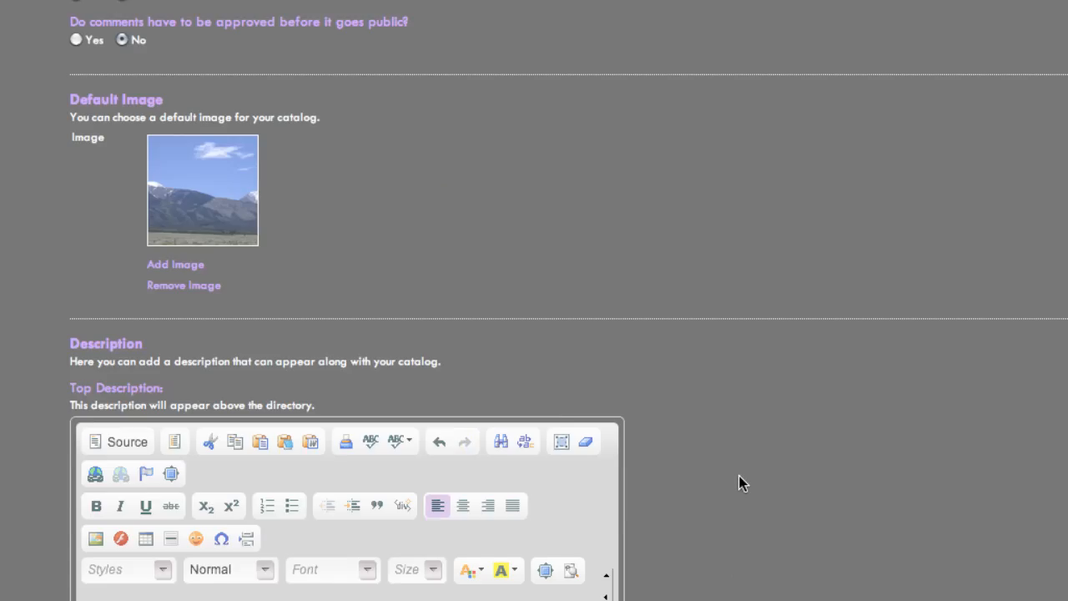
pyautogui.scroll(8, 740, 483)
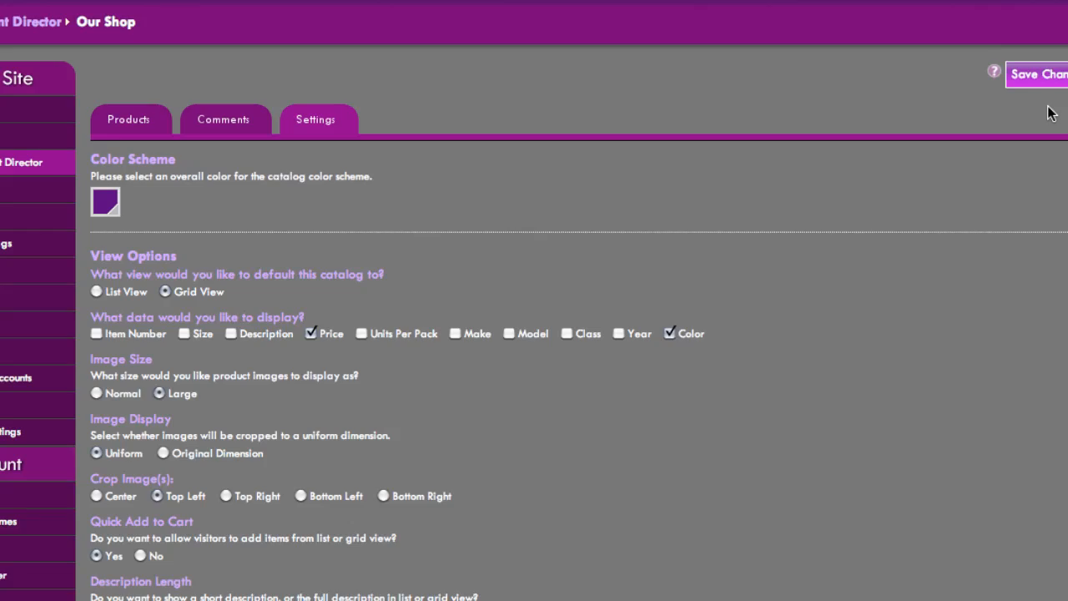
pyautogui.click(1047, 79)
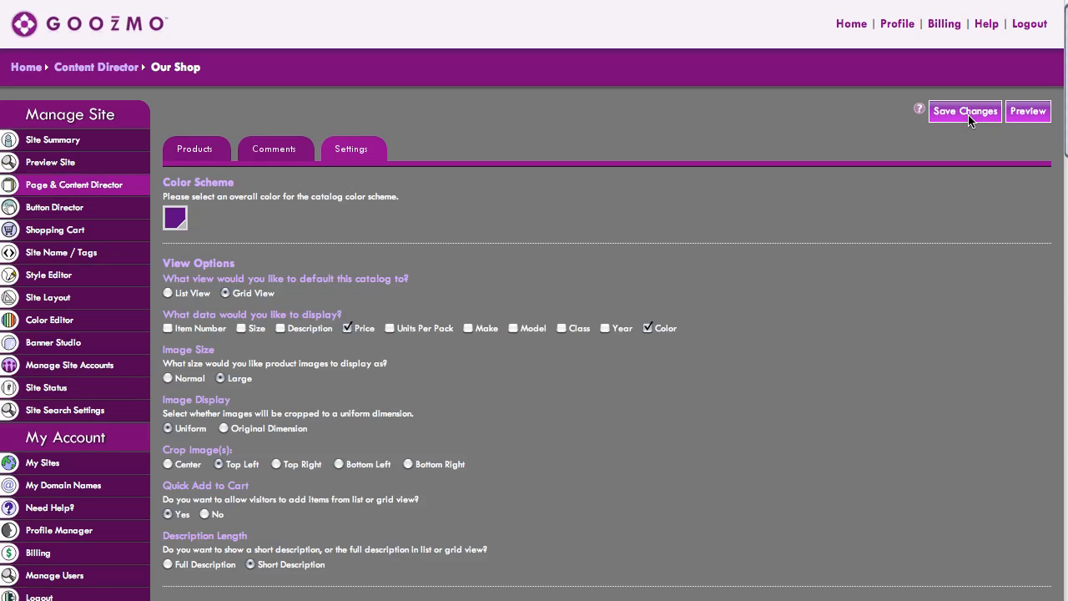
pyautogui.click(1029, 119)
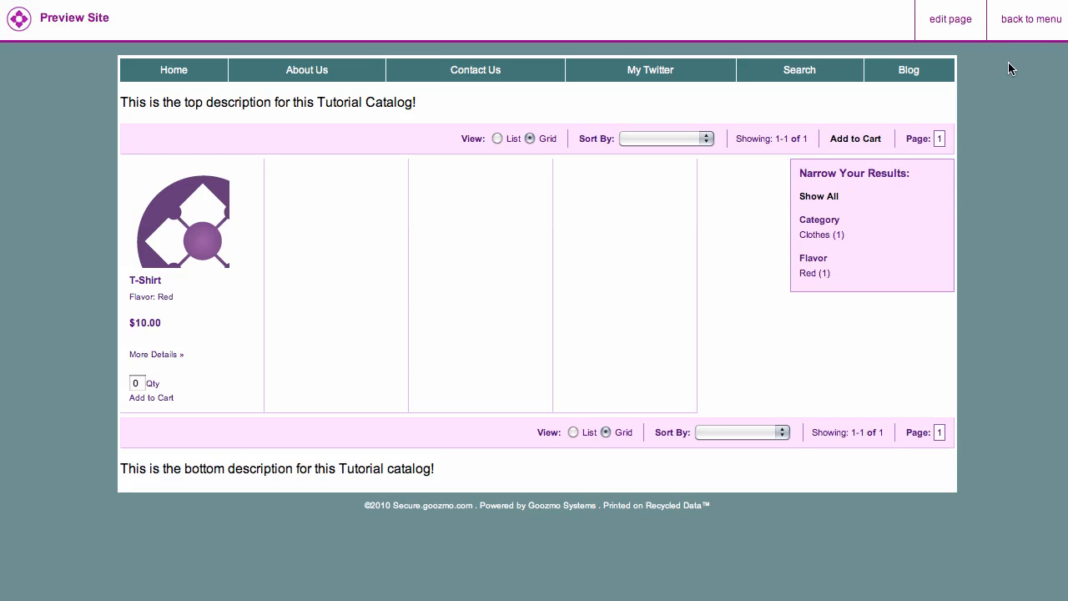
# - Return to editing the catalog page and open the Quick Add Product dialog for a new product
pyautogui.click(962, 37)
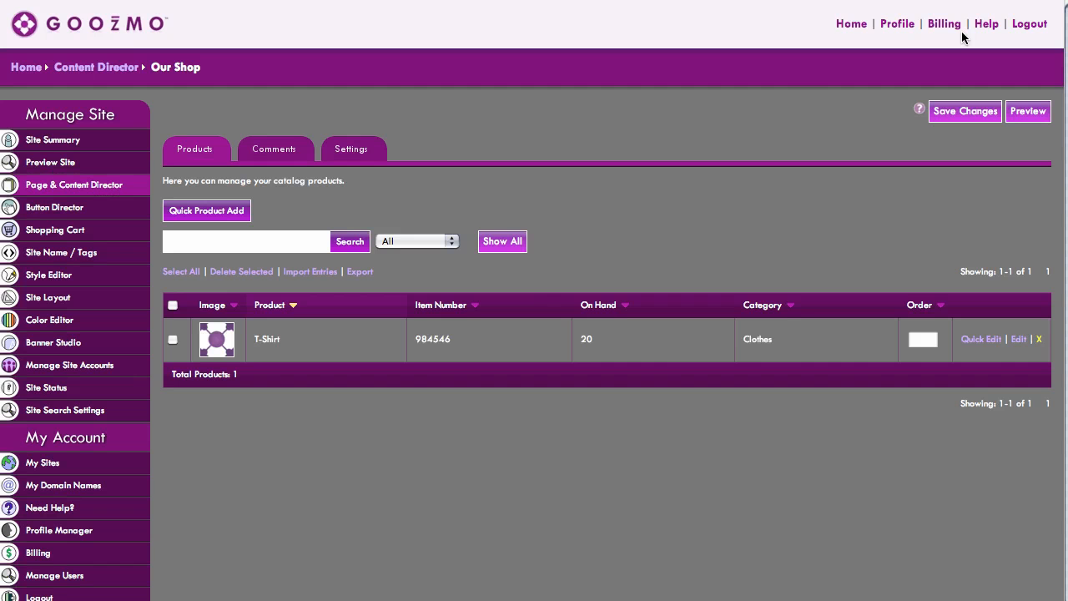
pyautogui.click(244, 217)
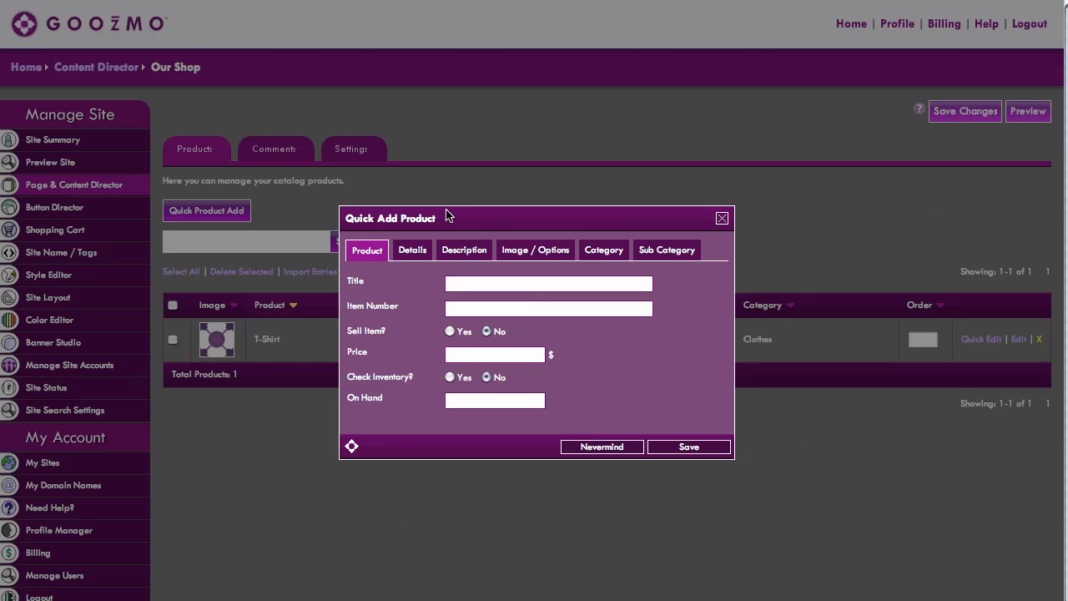